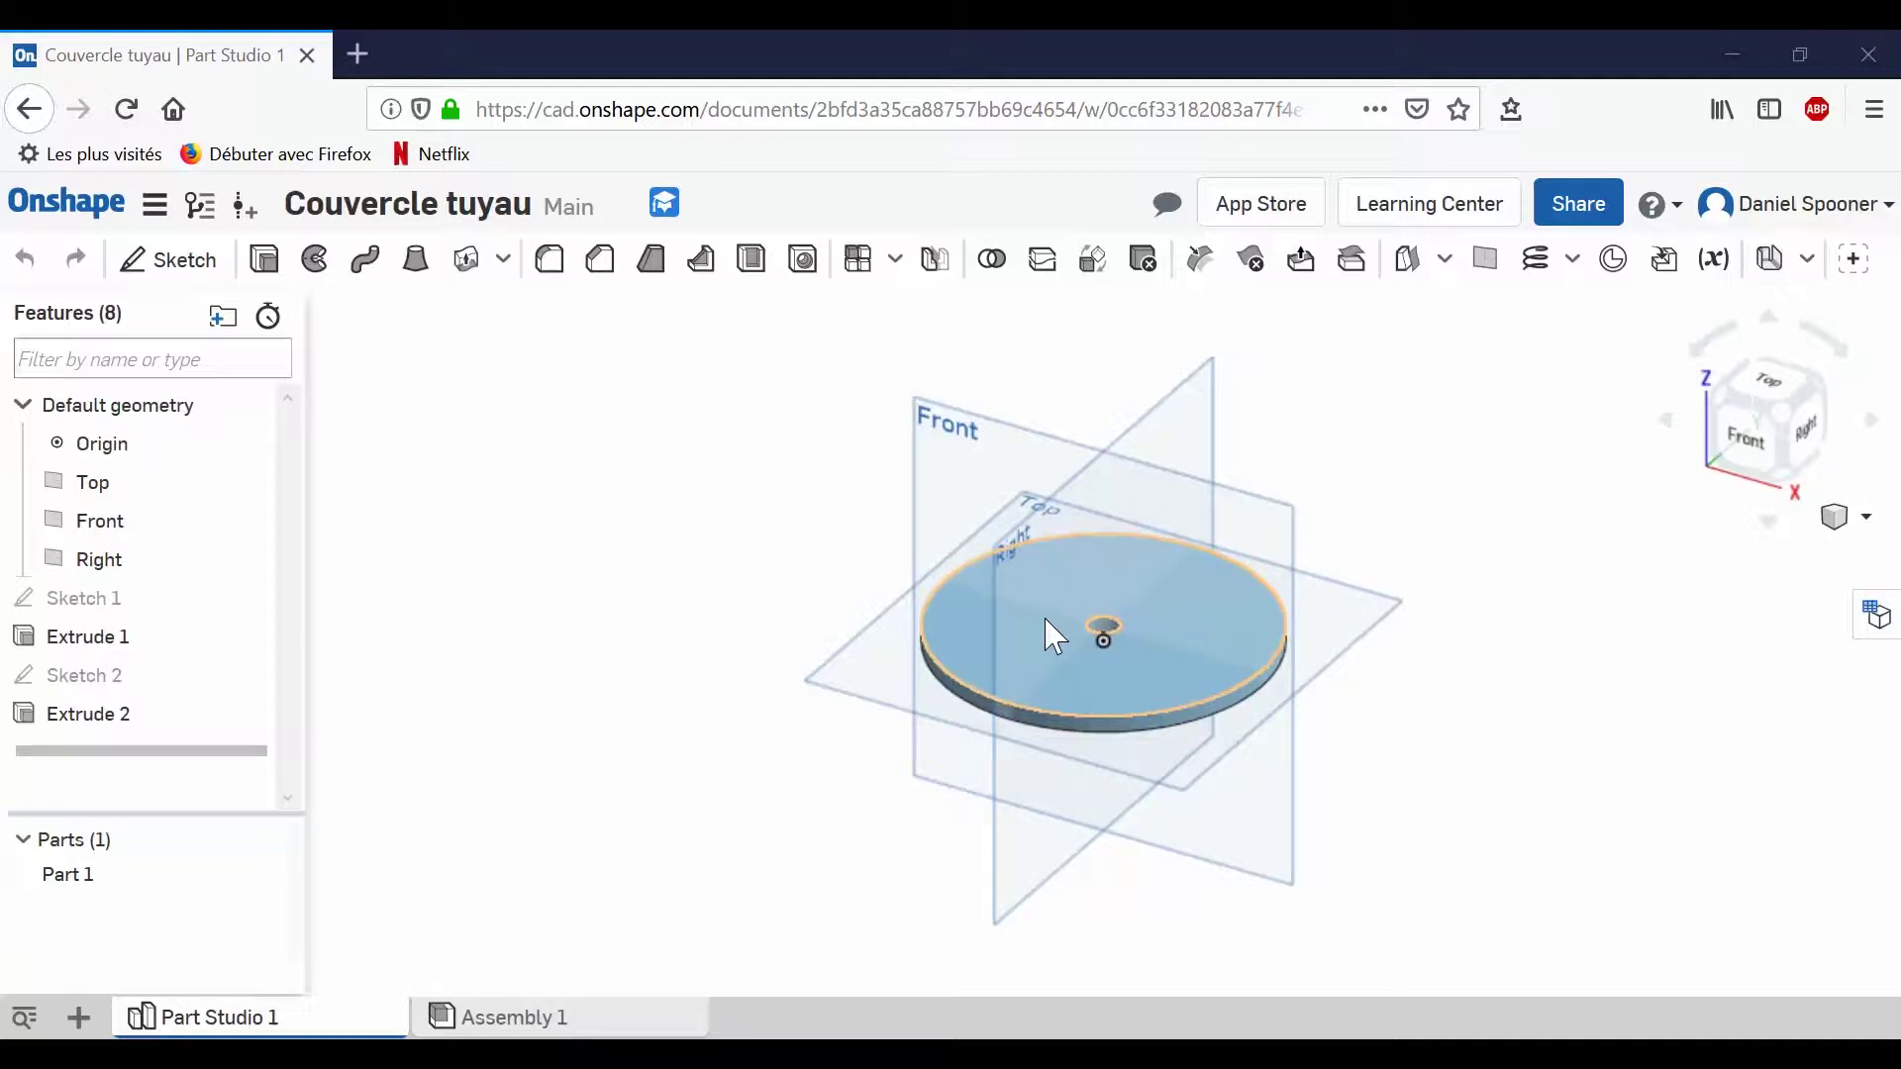
Start a sketch on the disc's upper face and project the centre hole's edge into it.
left_click(1045, 616)
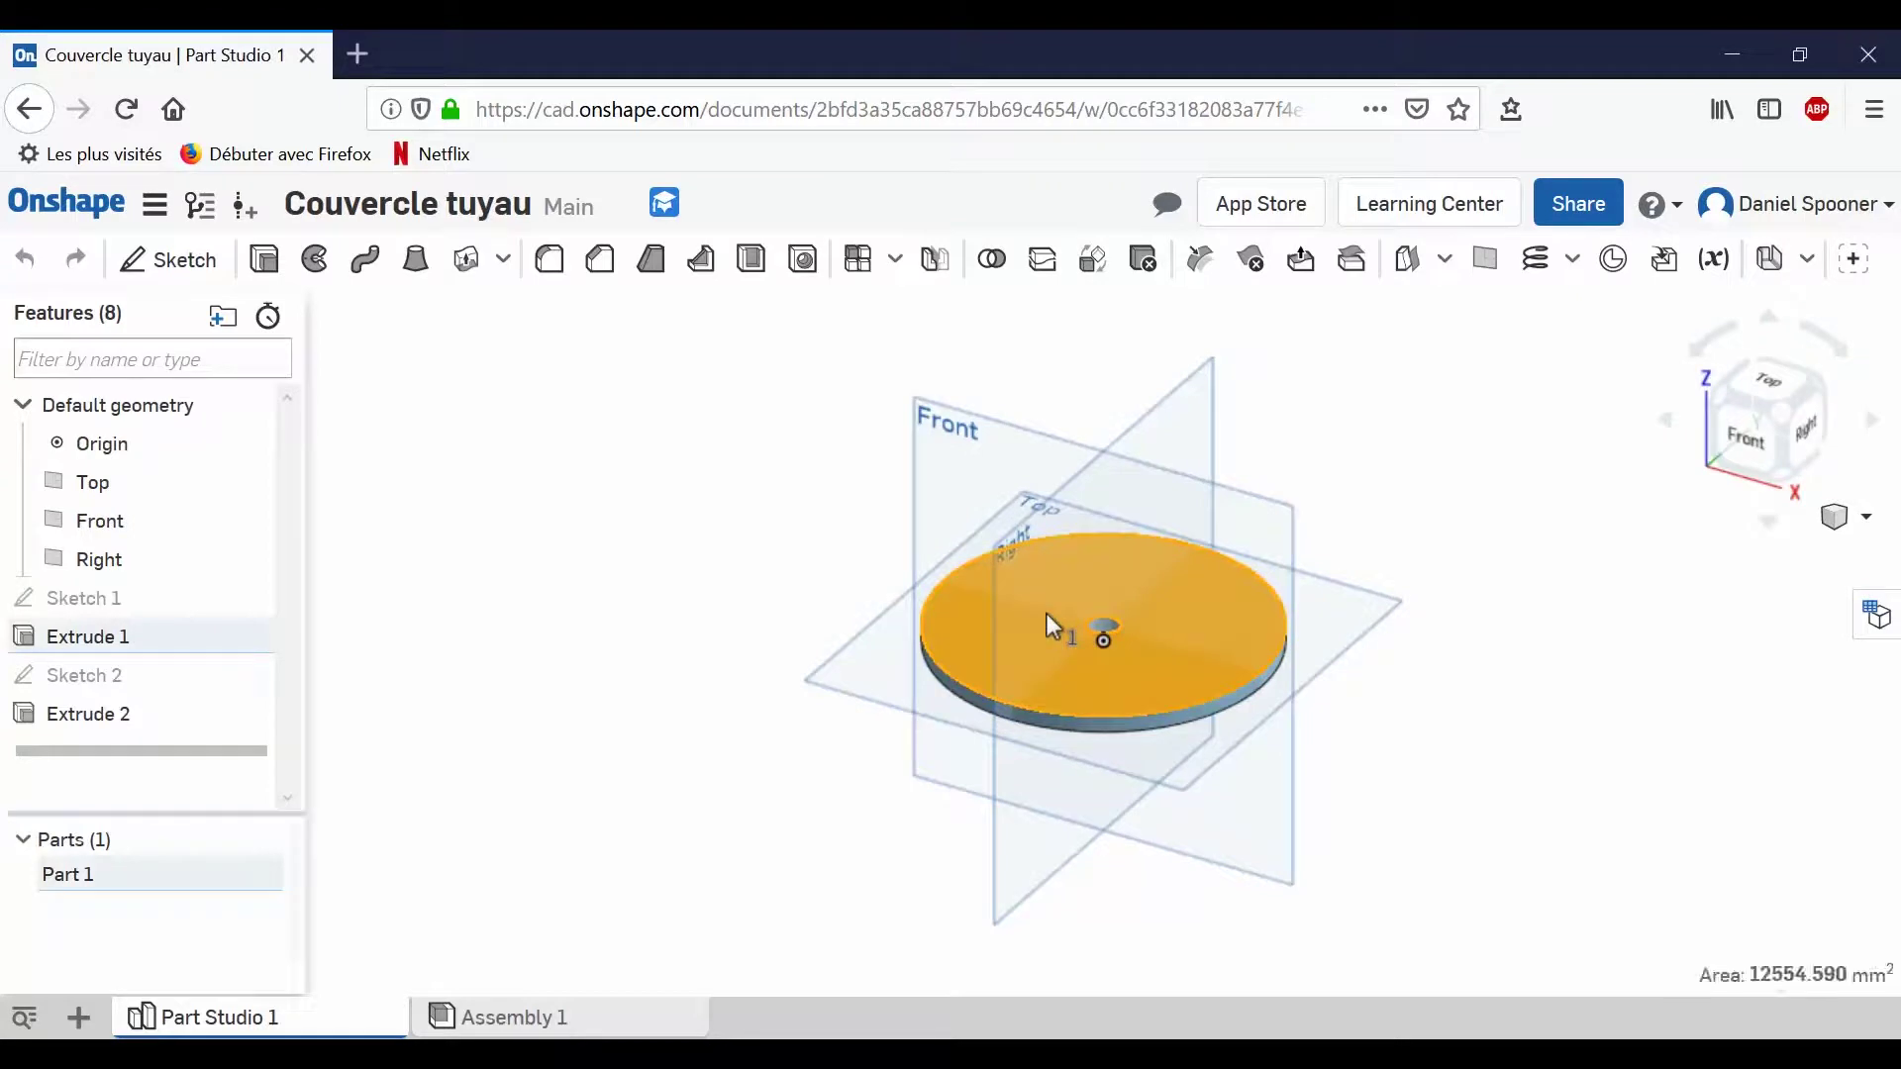
left_click(184, 268)
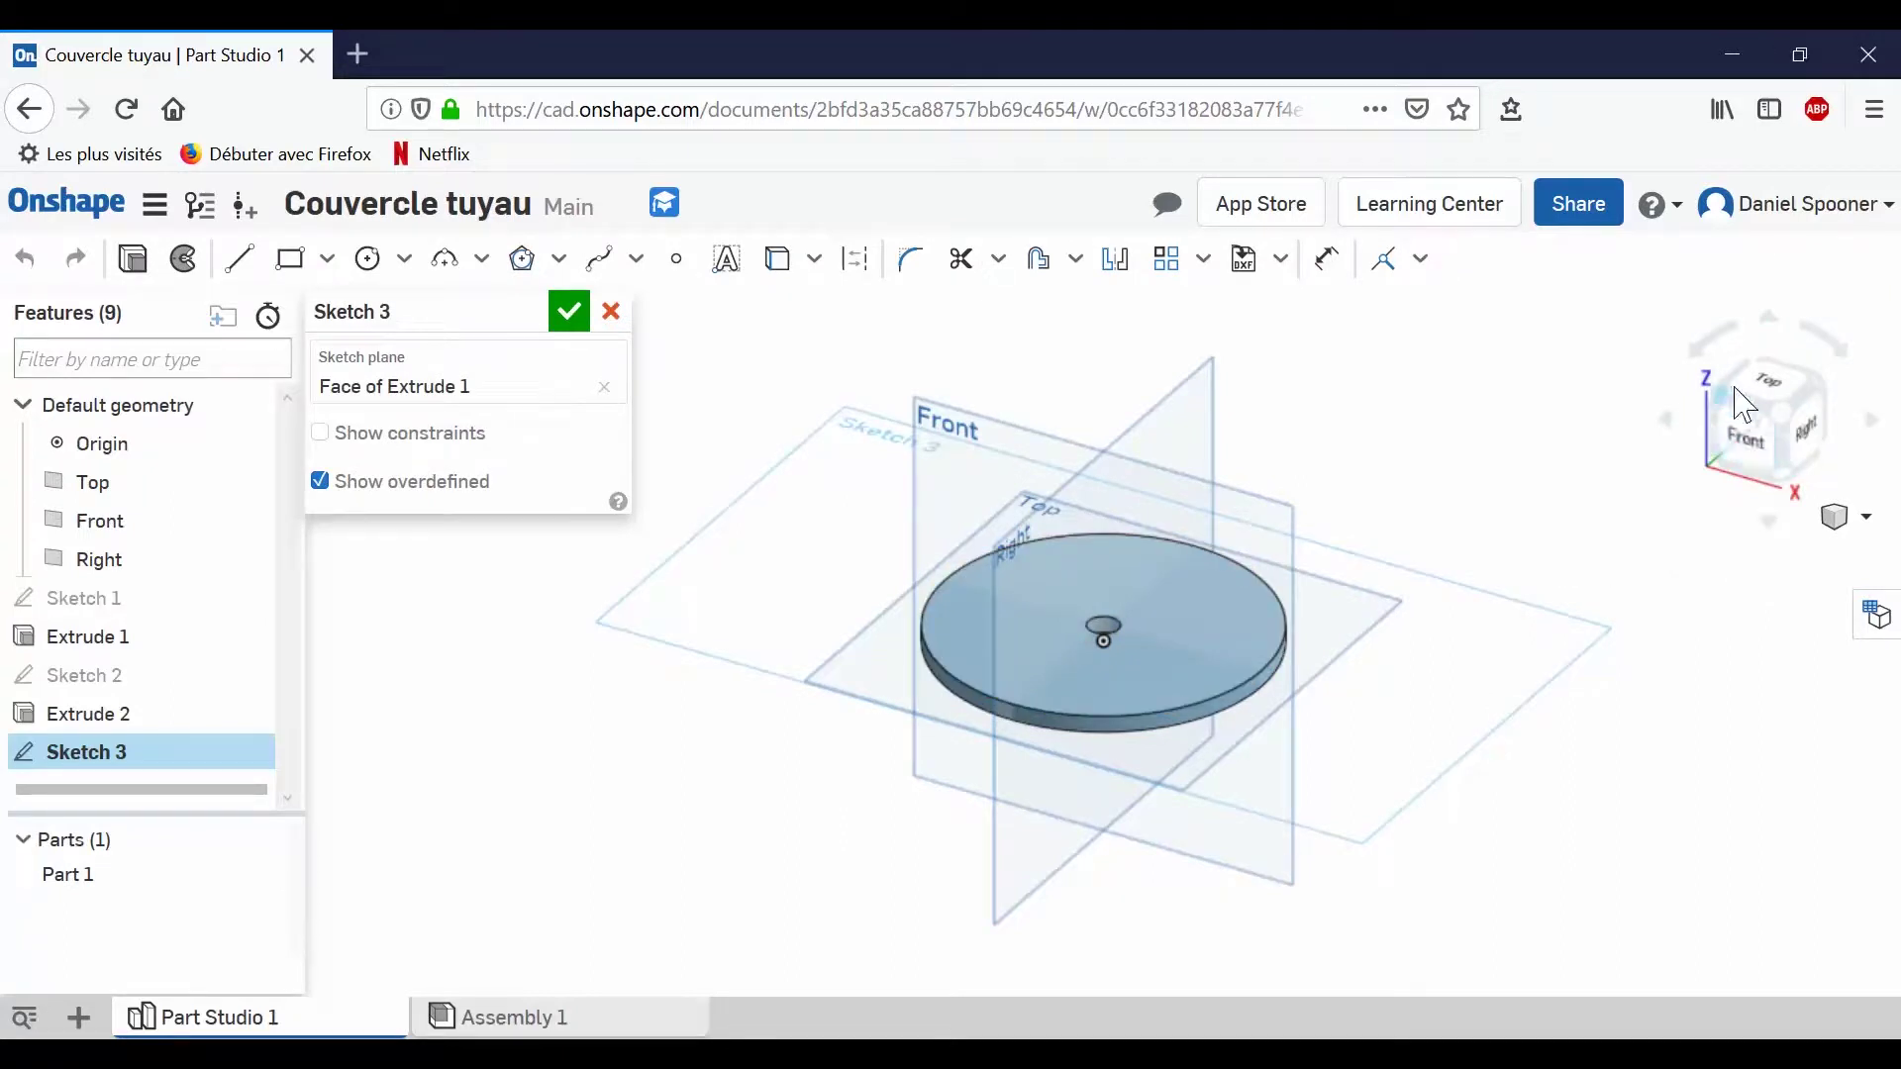
left_click(1782, 401)
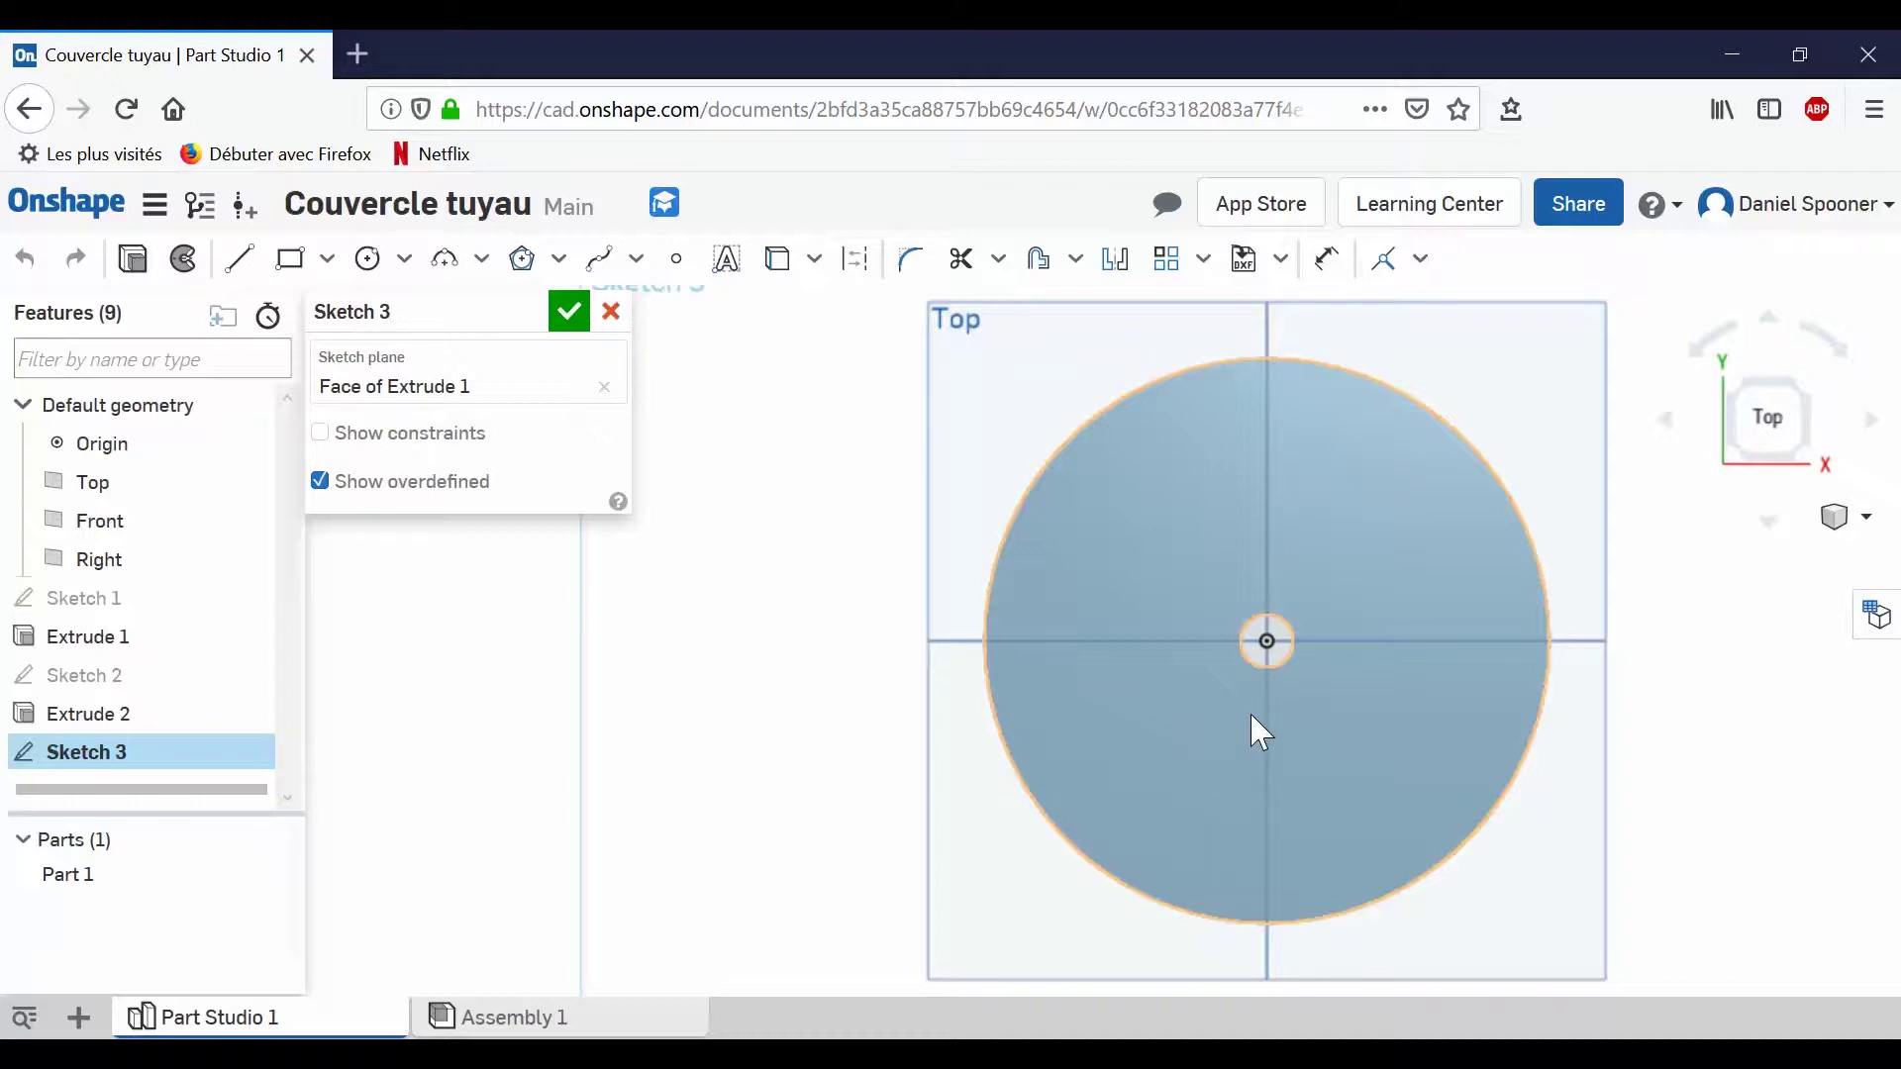
left_click(1246, 659)
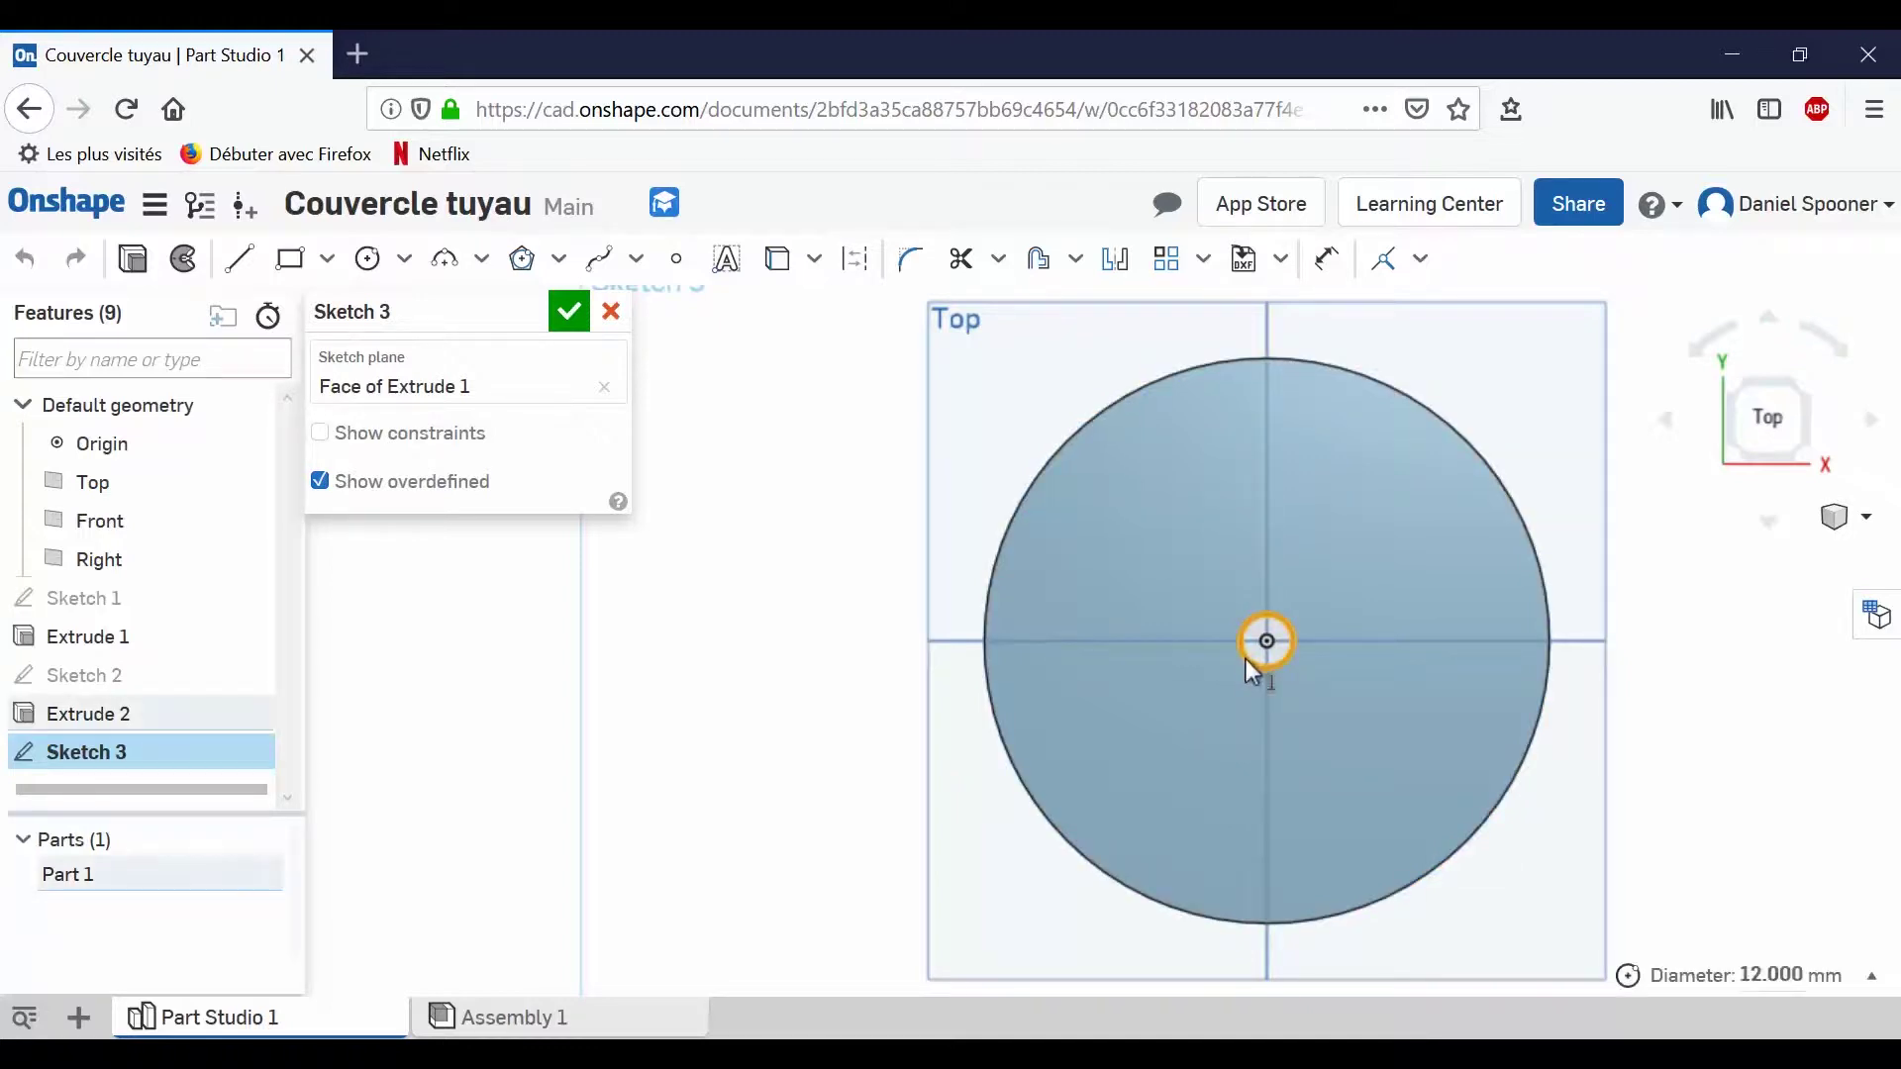
left_click(779, 272)
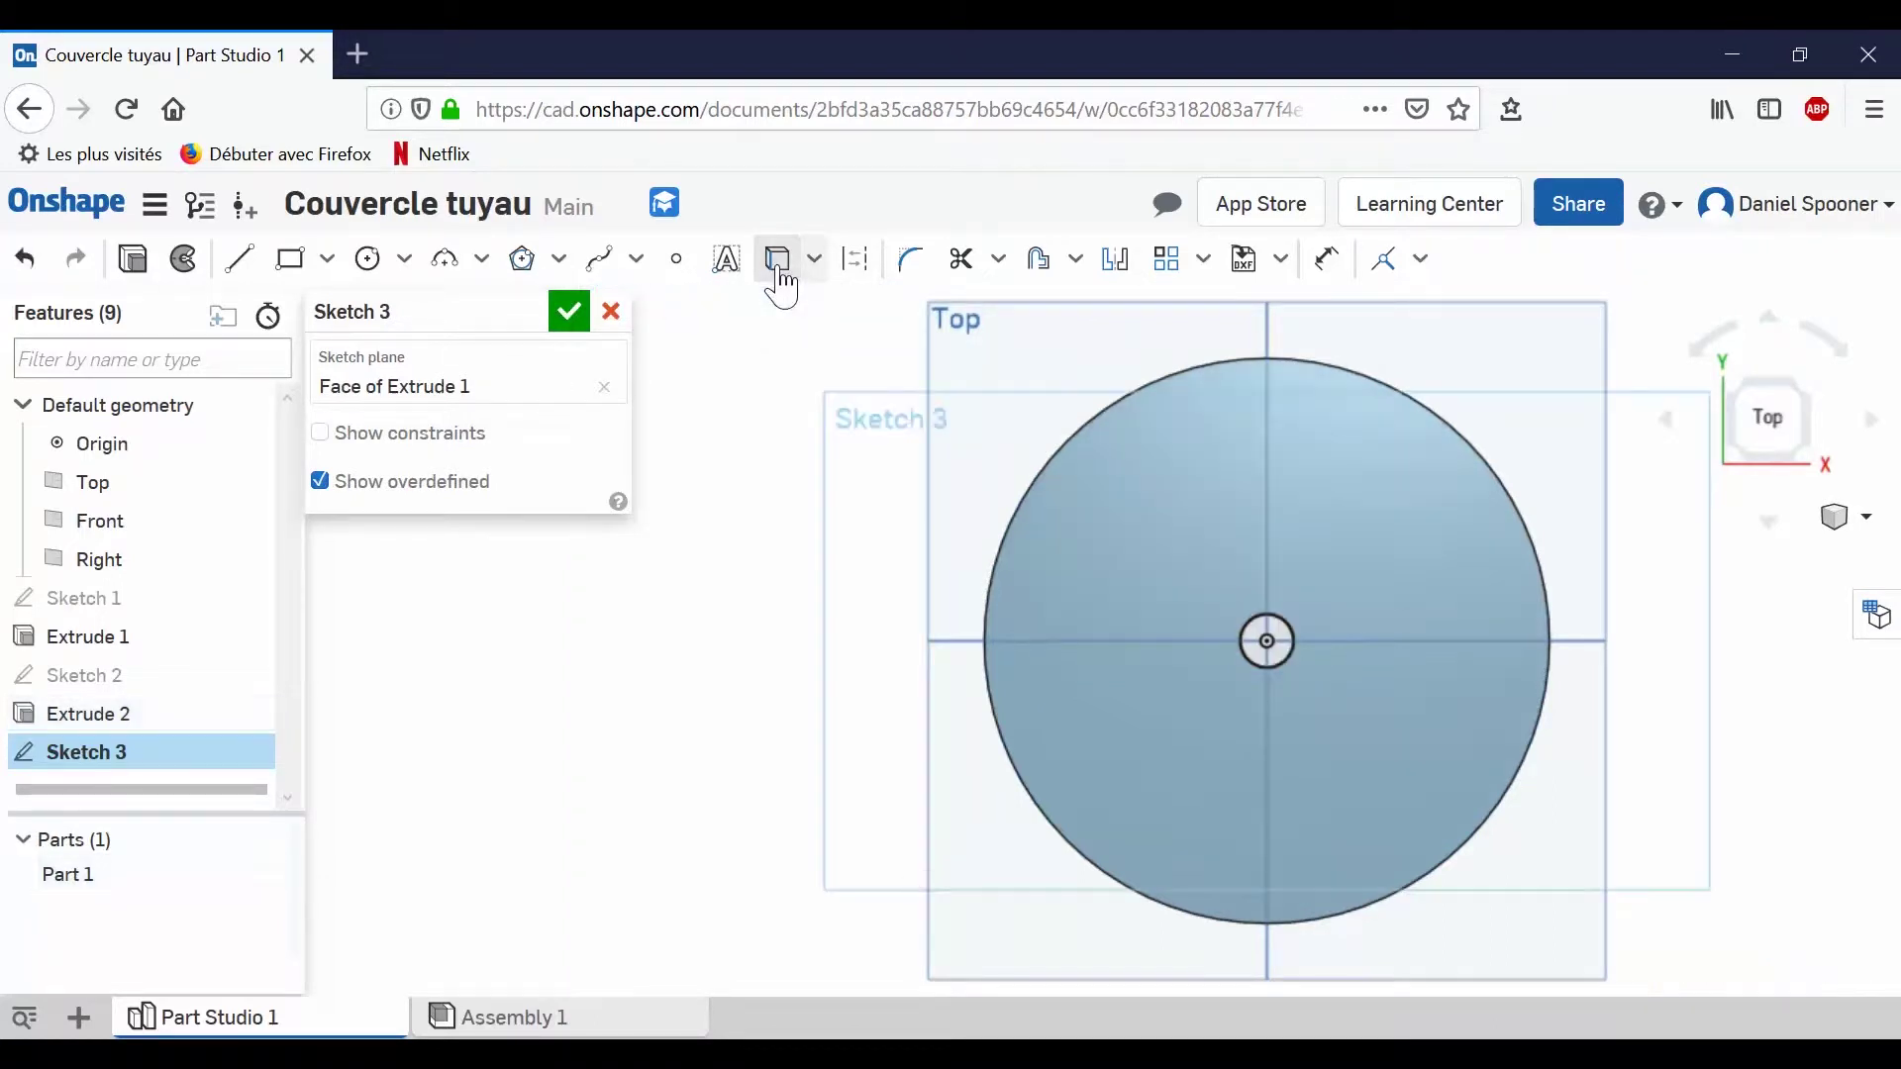
left_click(1287, 692)
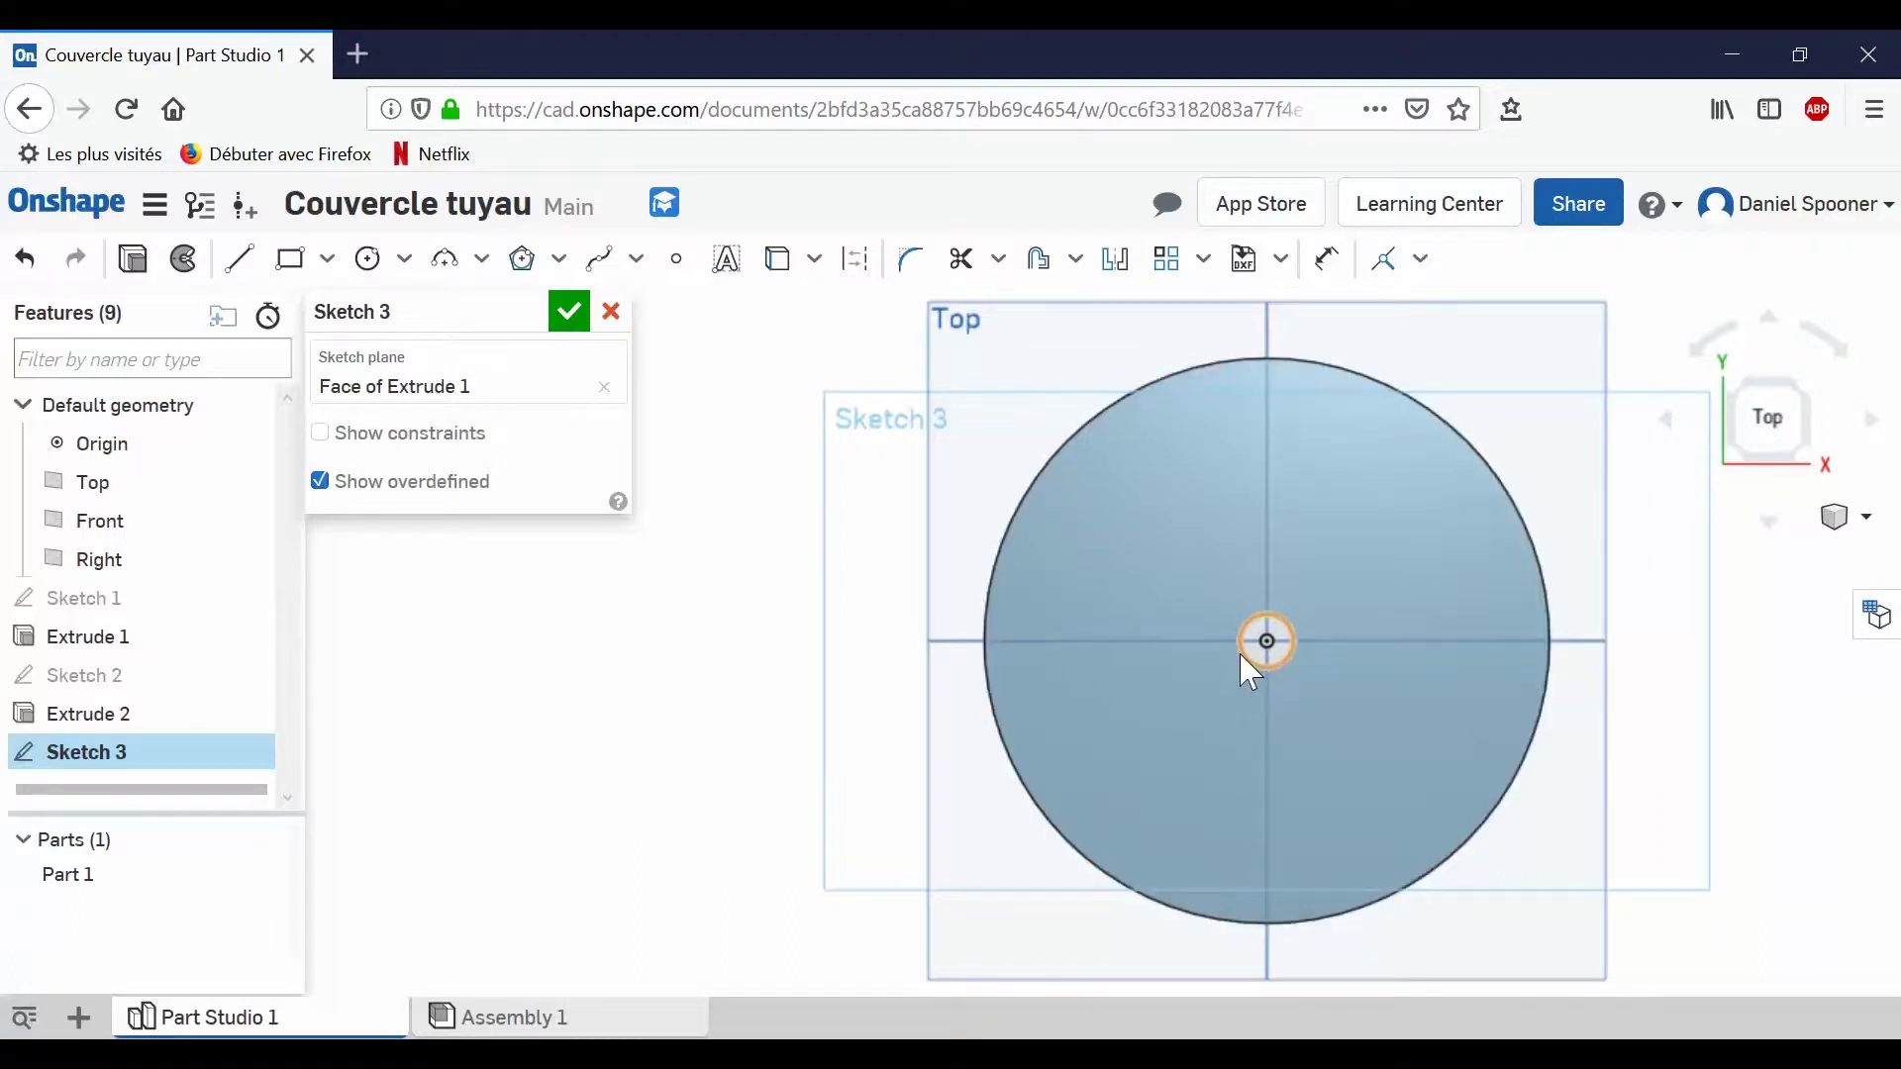
left_click(1277, 640)
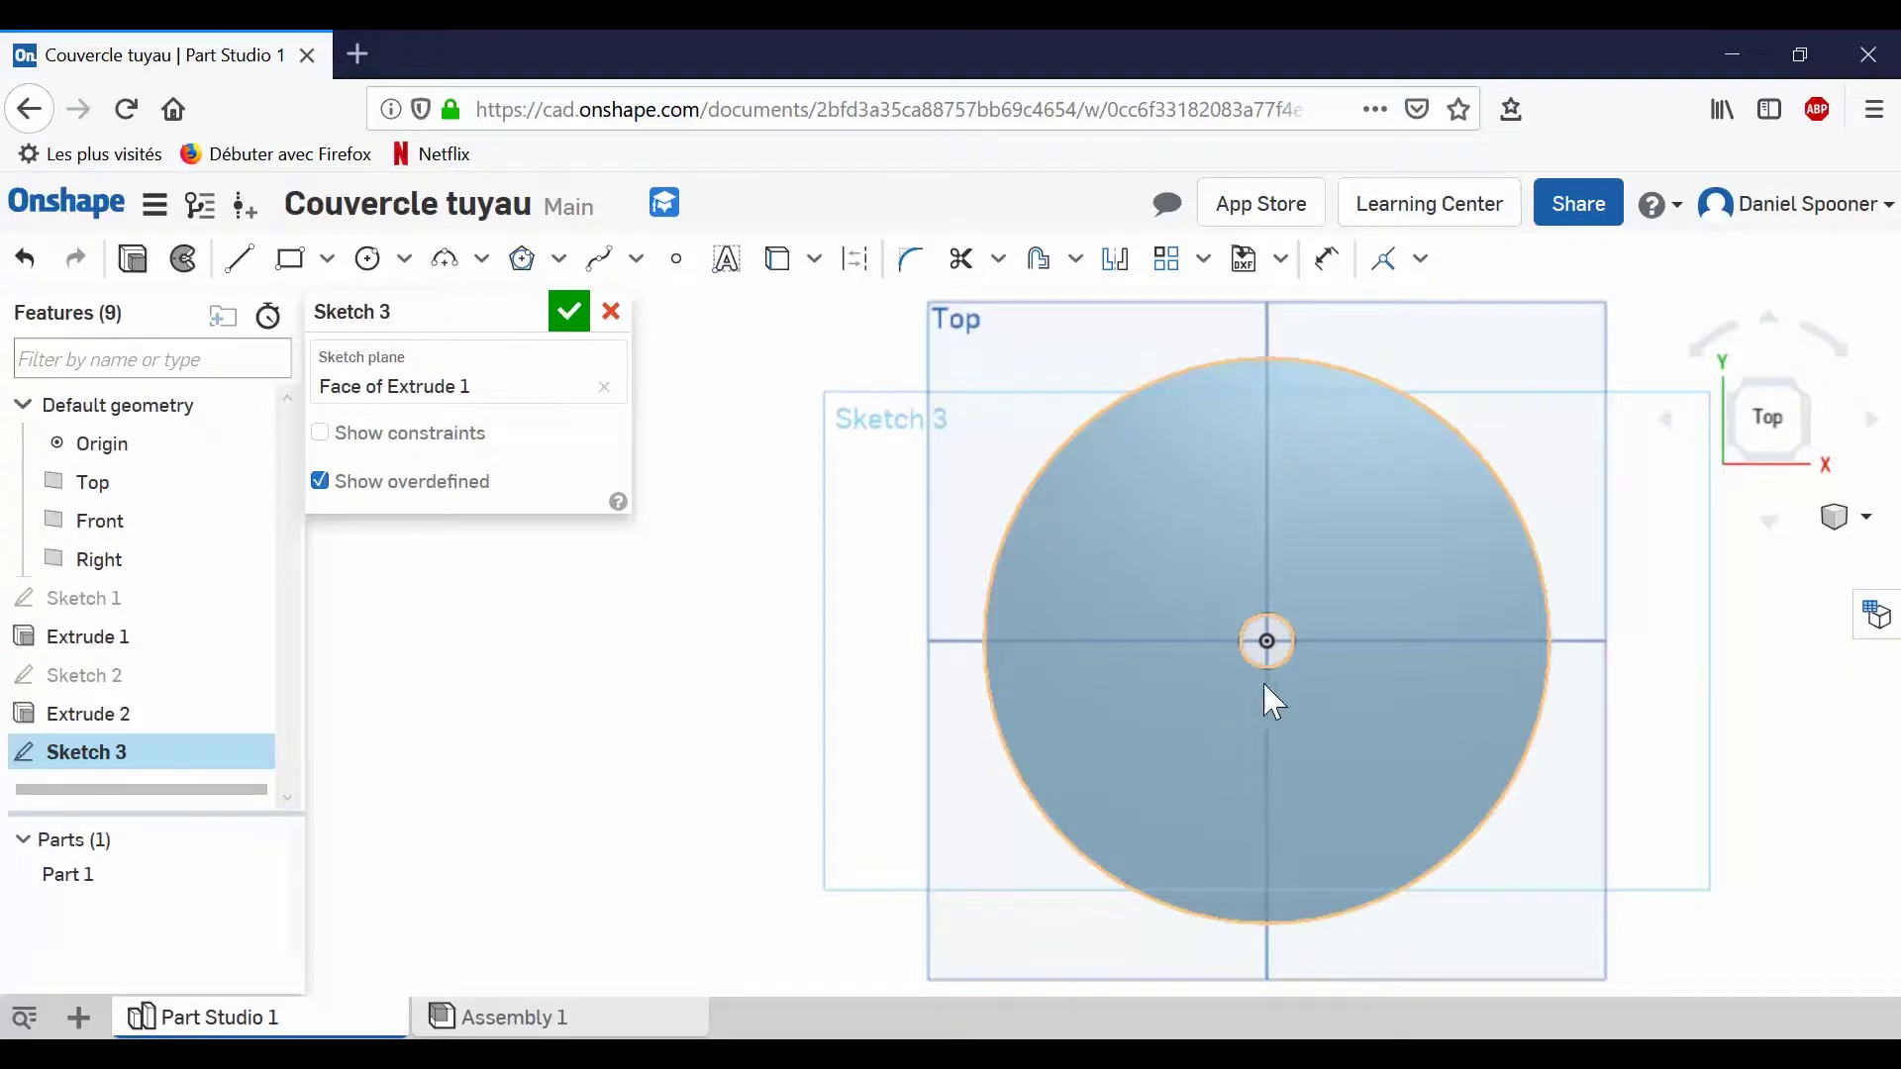
Offset the projected hole circle outward by 5 mm and finish the sketch.
left_click(1287, 620)
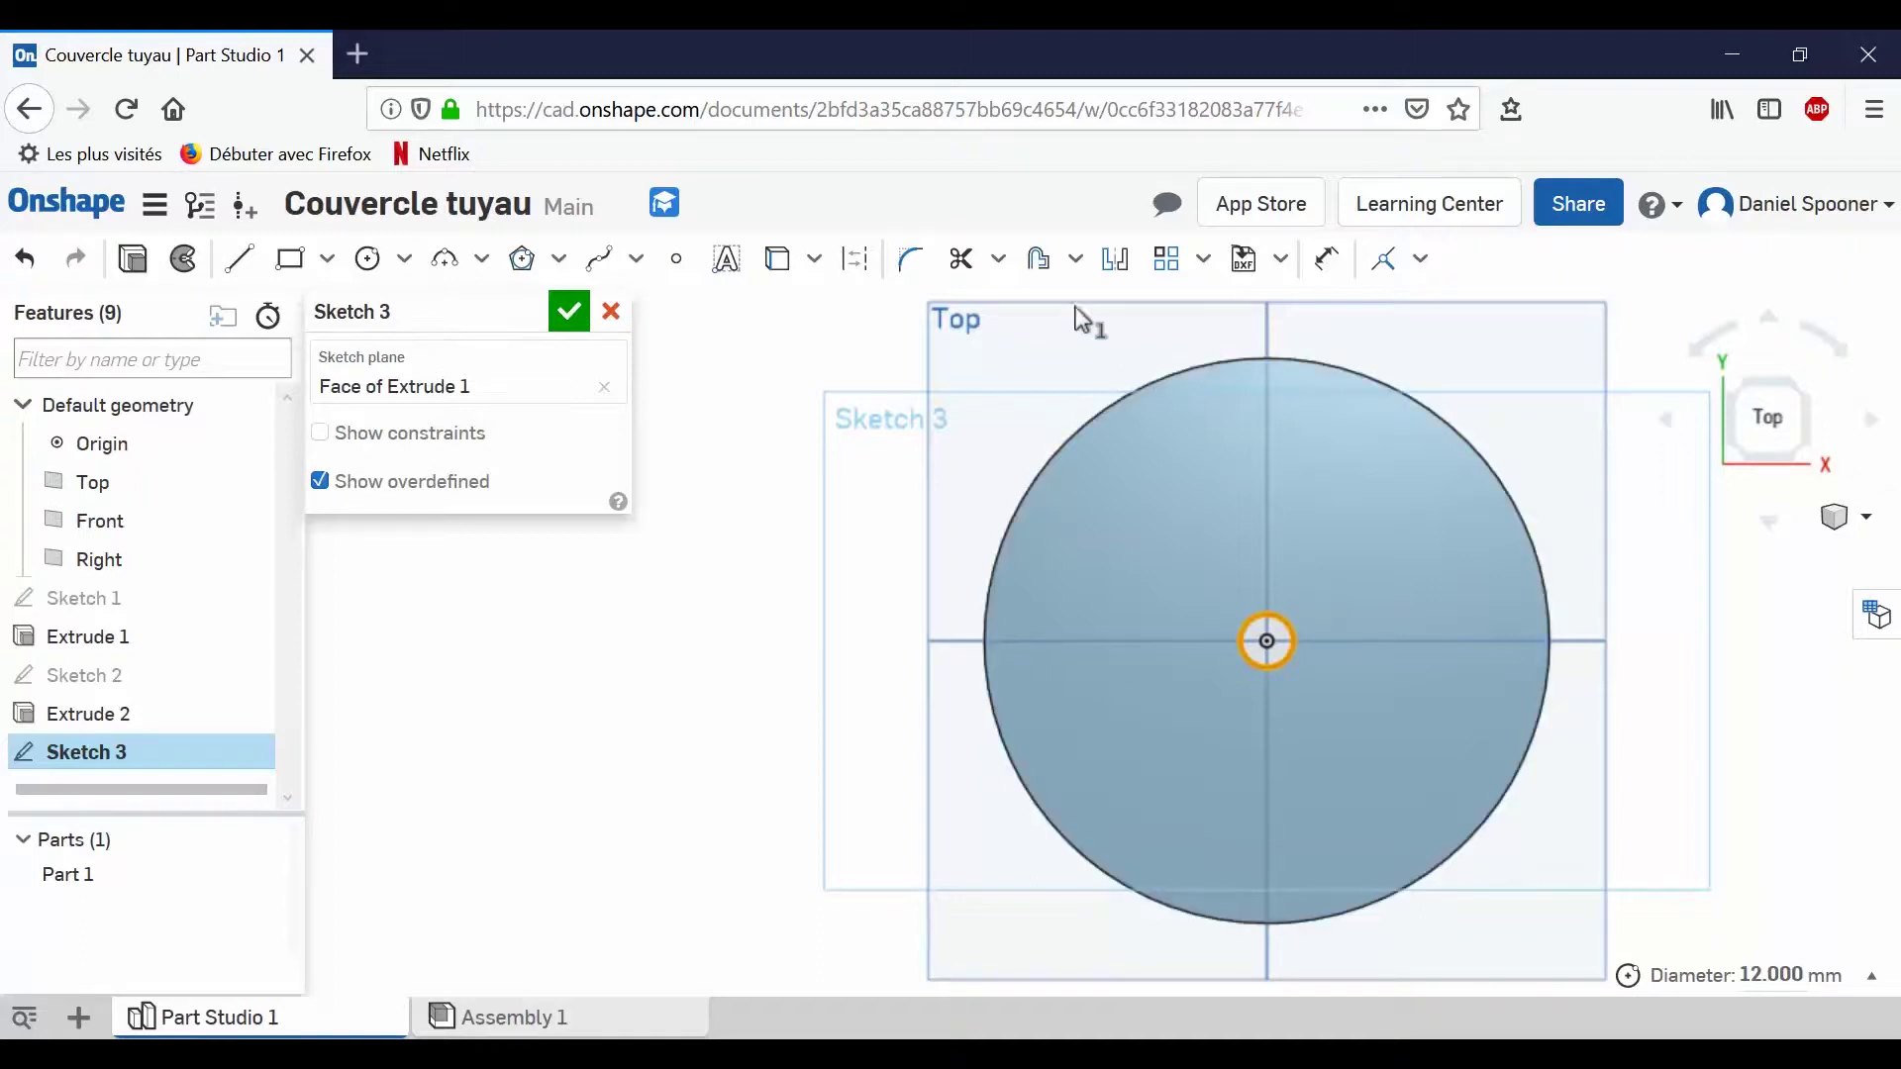
left_click(1039, 262)
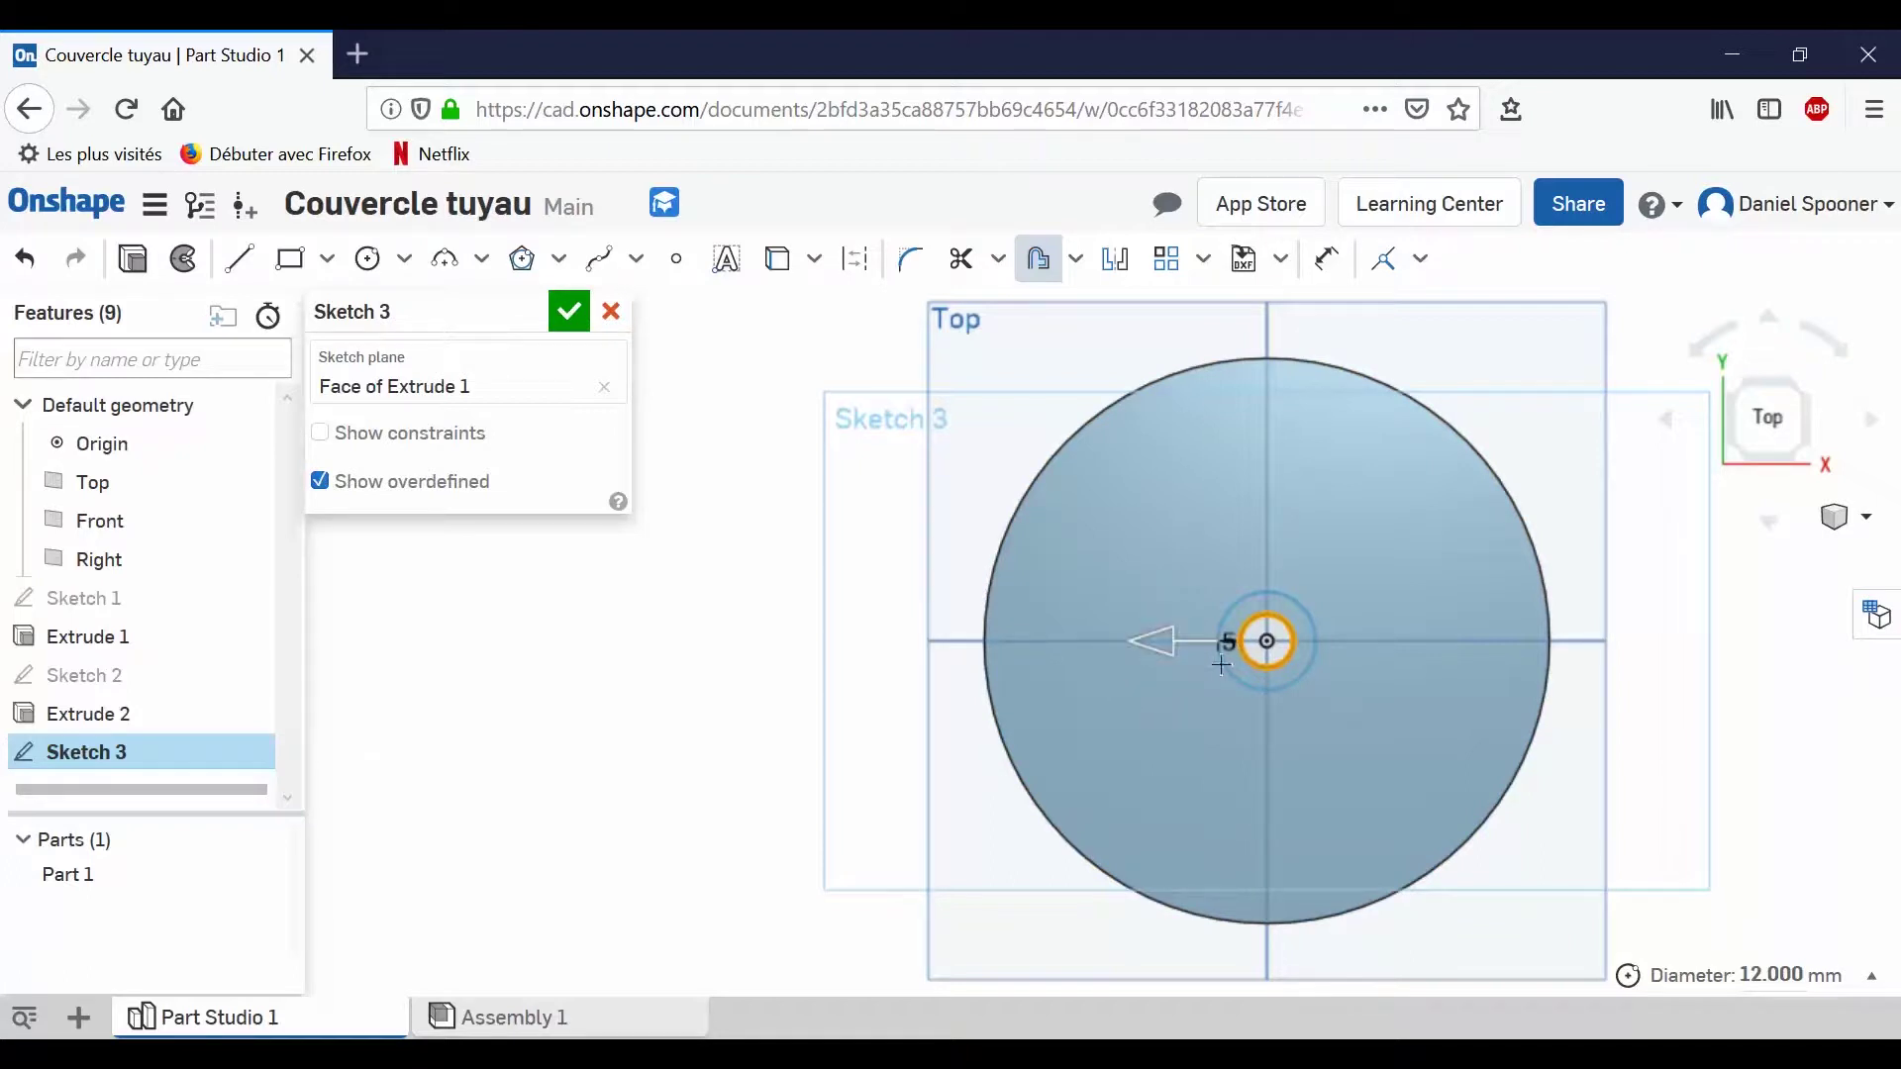
left_click(1133, 677)
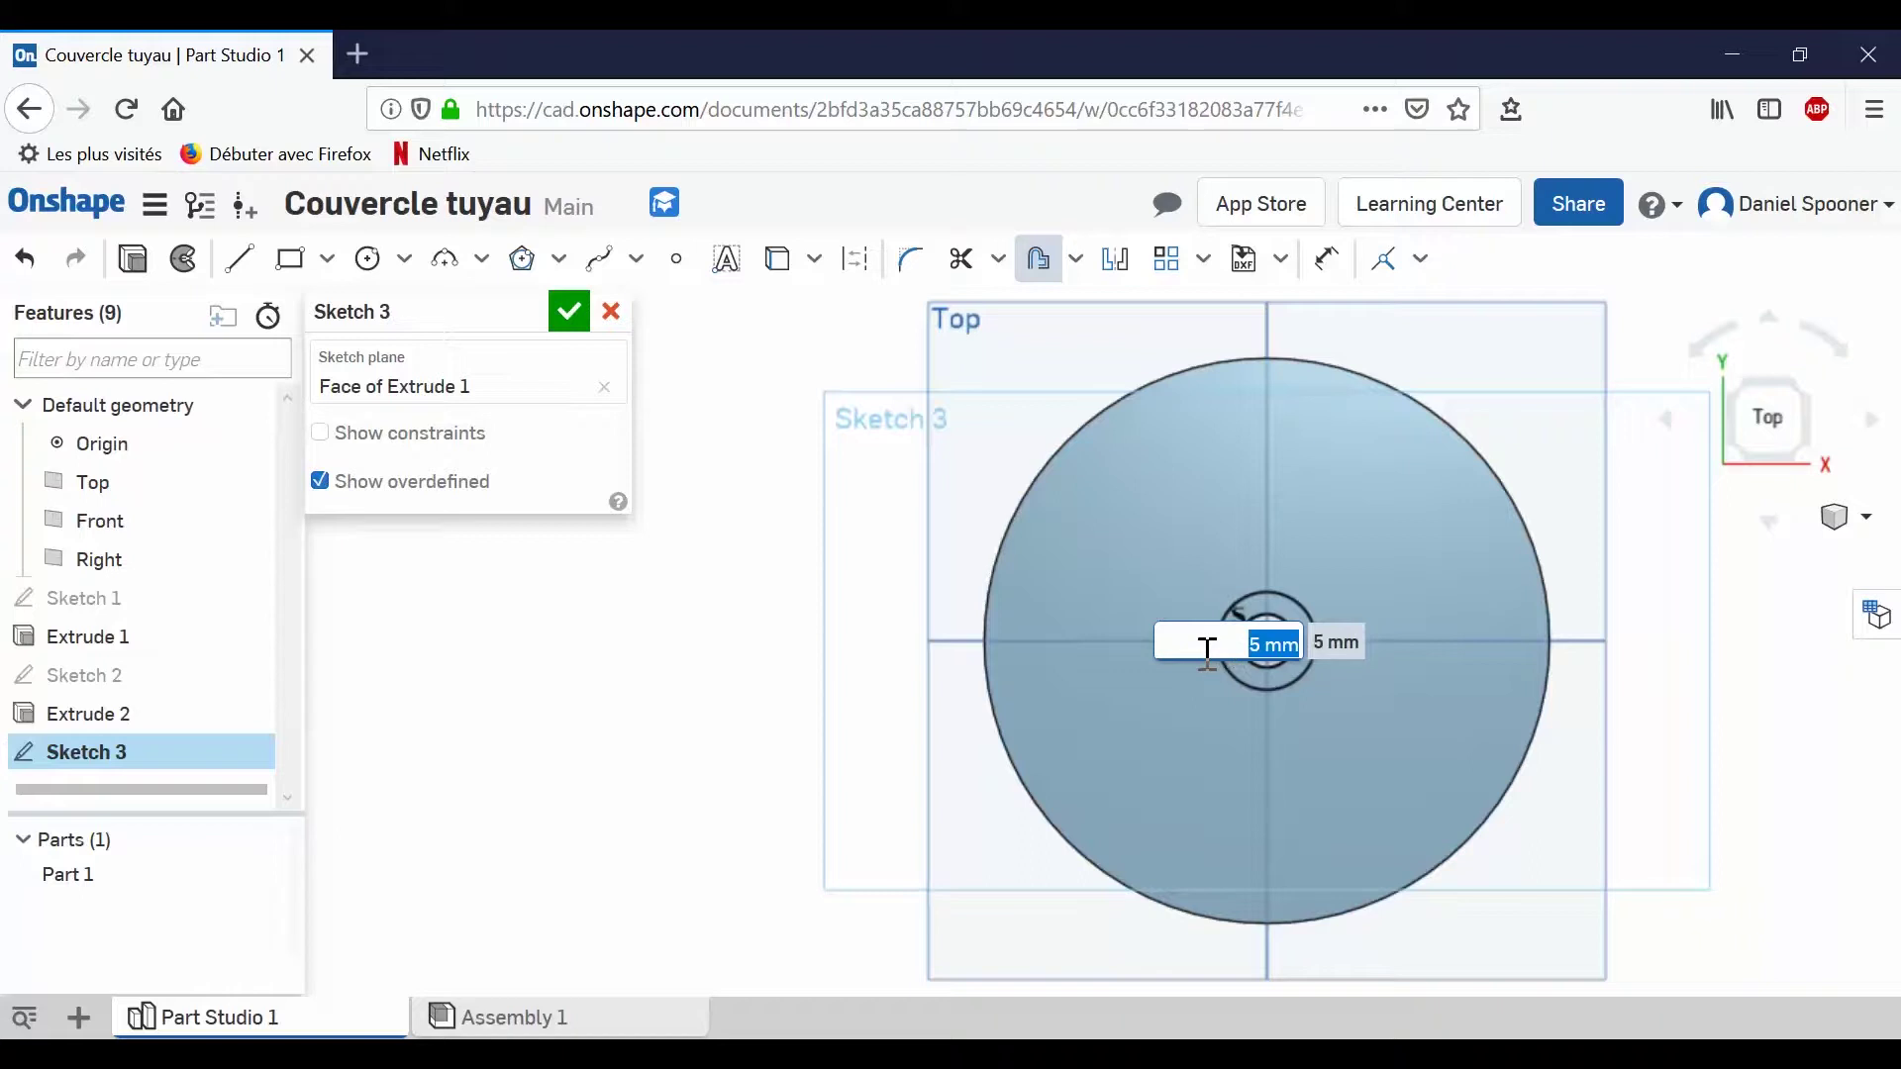
key("Return")
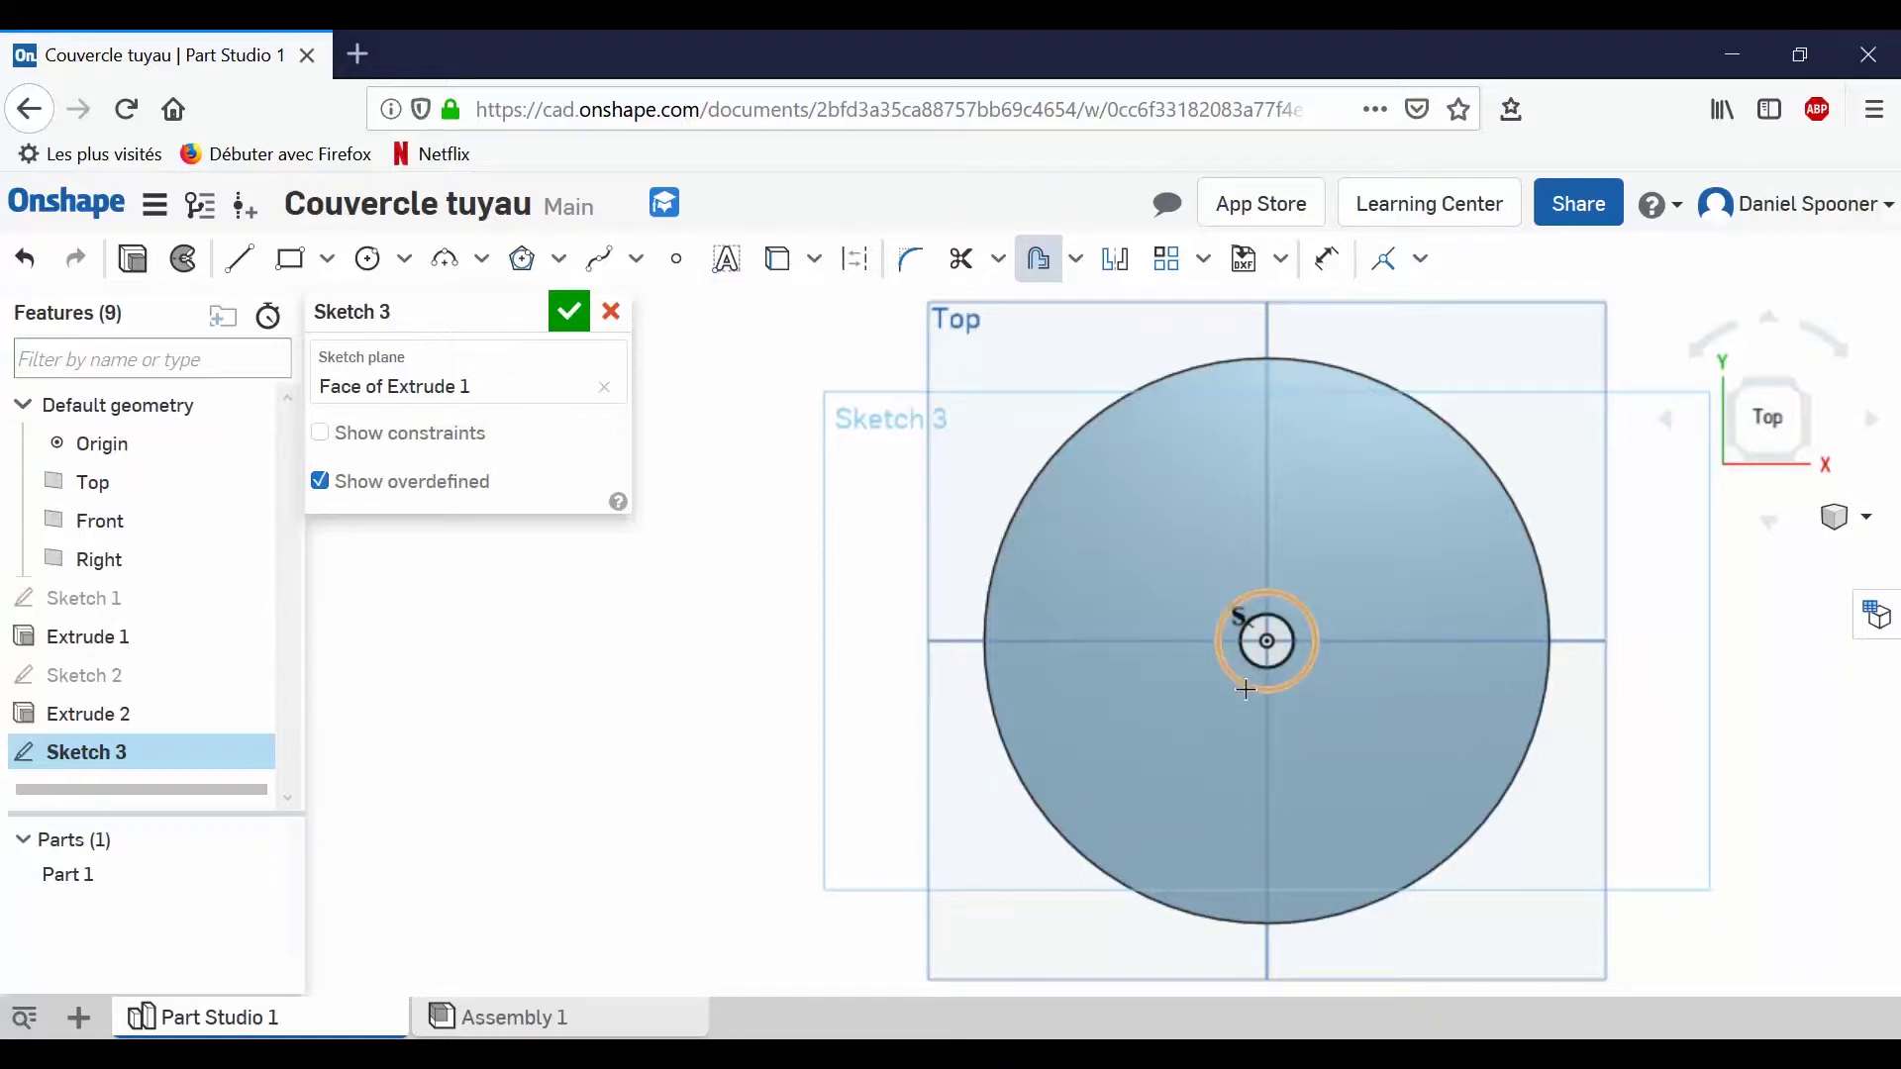
left_click(569, 312)
Extrude the ring sketch around the hole 10 mm upward, adding it to the disc.
right_click_drag(738, 641, 717, 581)
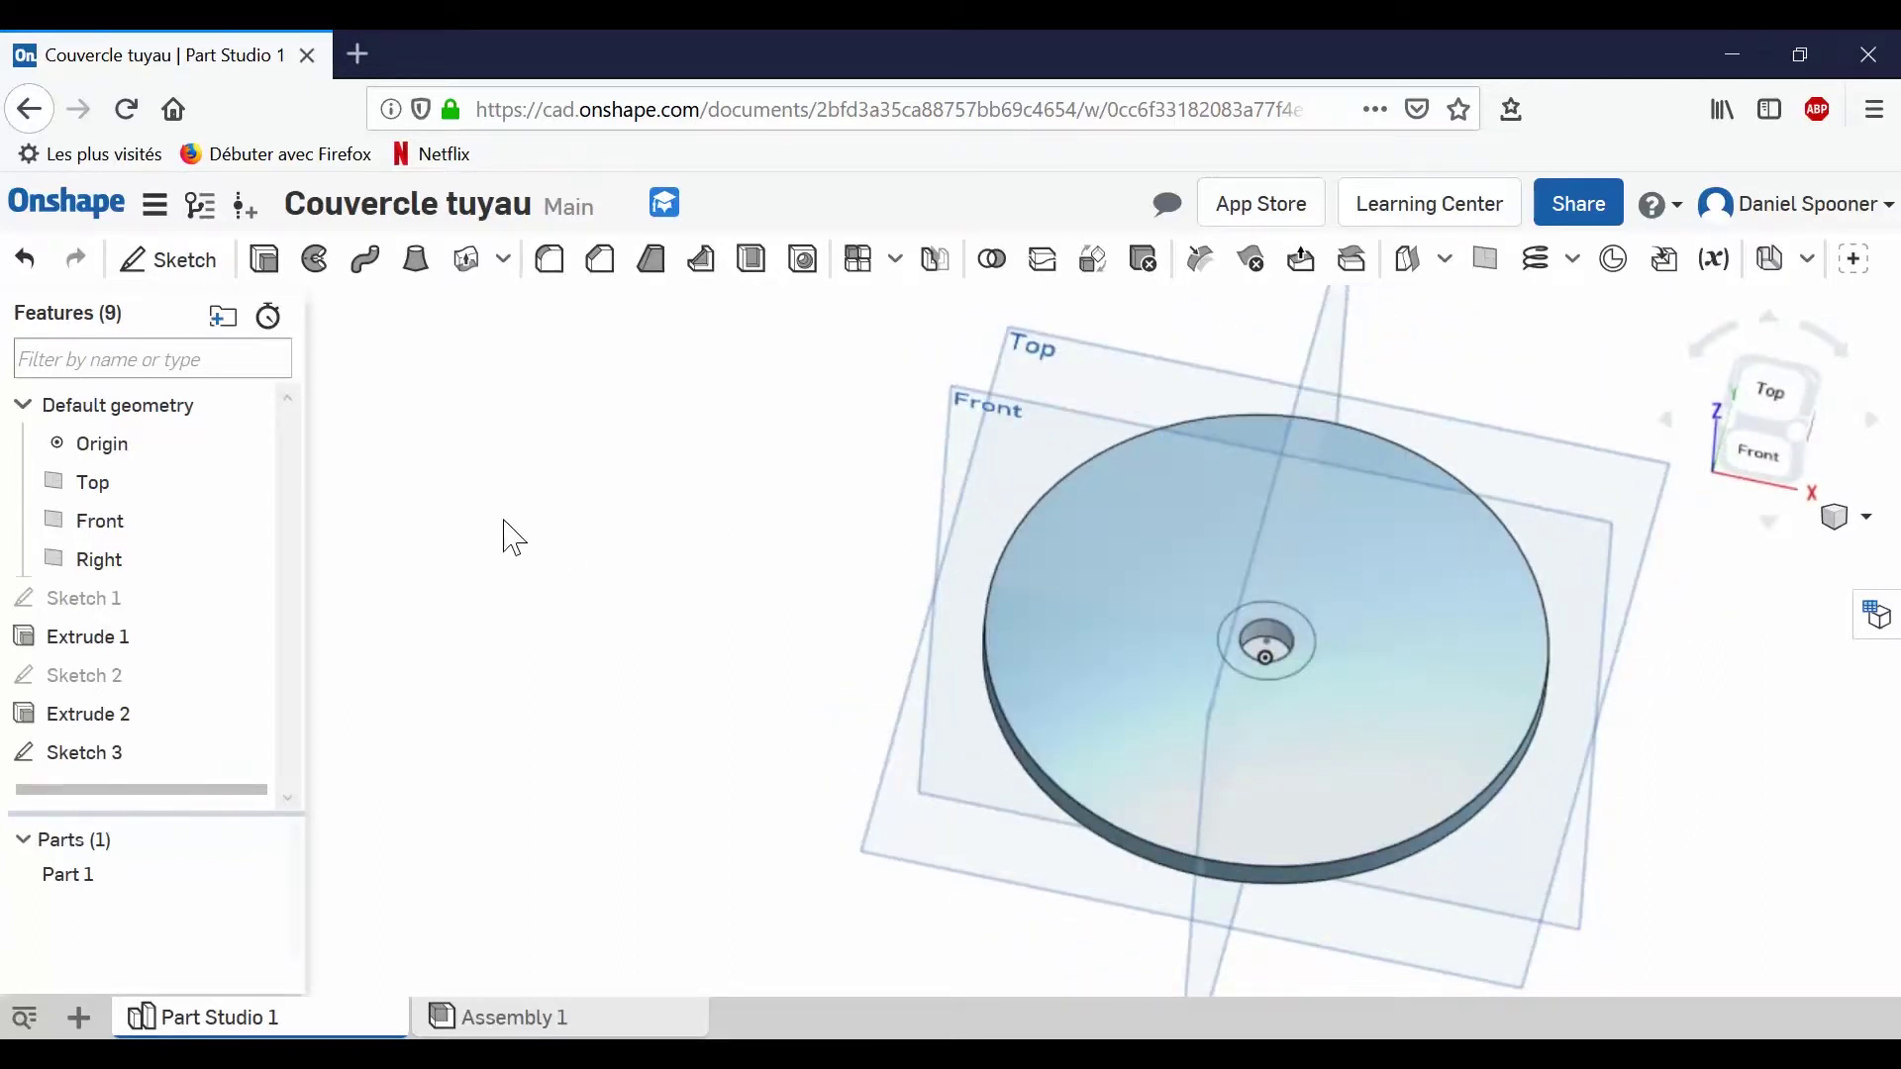
left_click(272, 280)
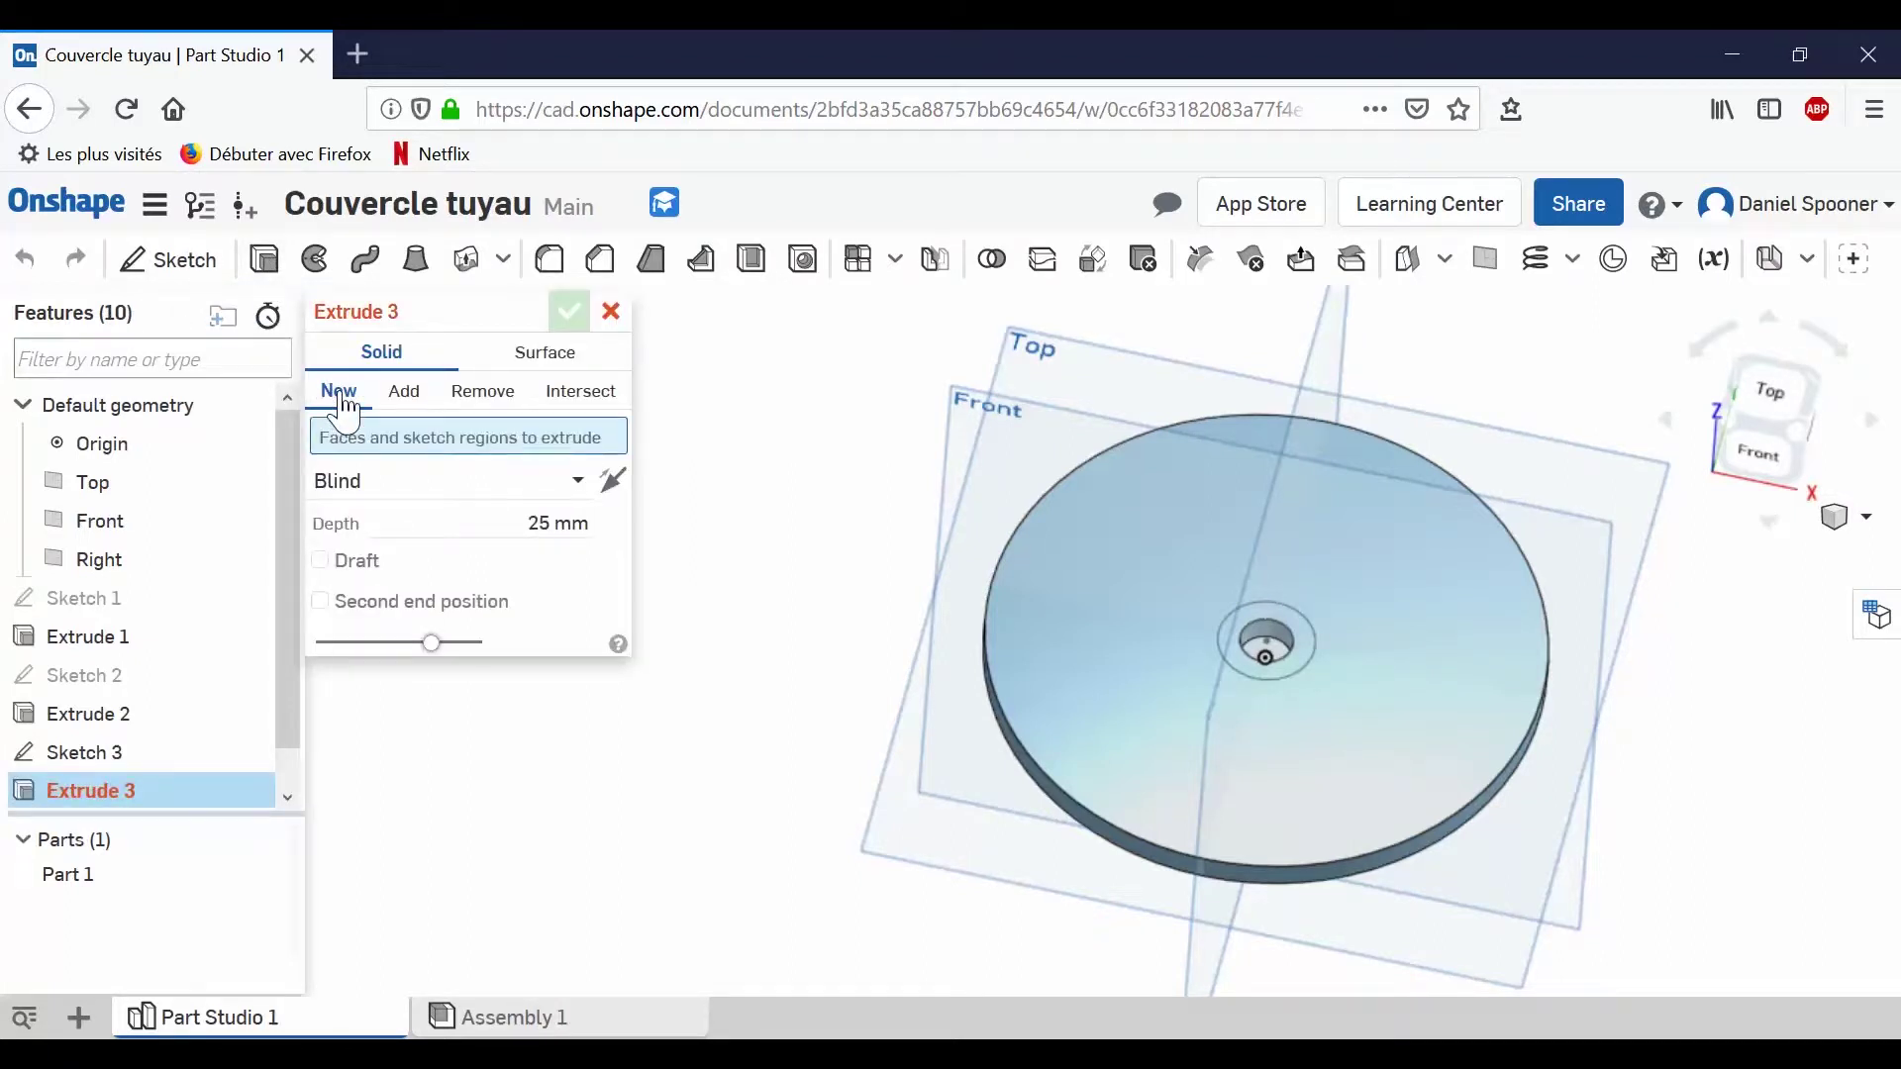
left_click(102, 768)
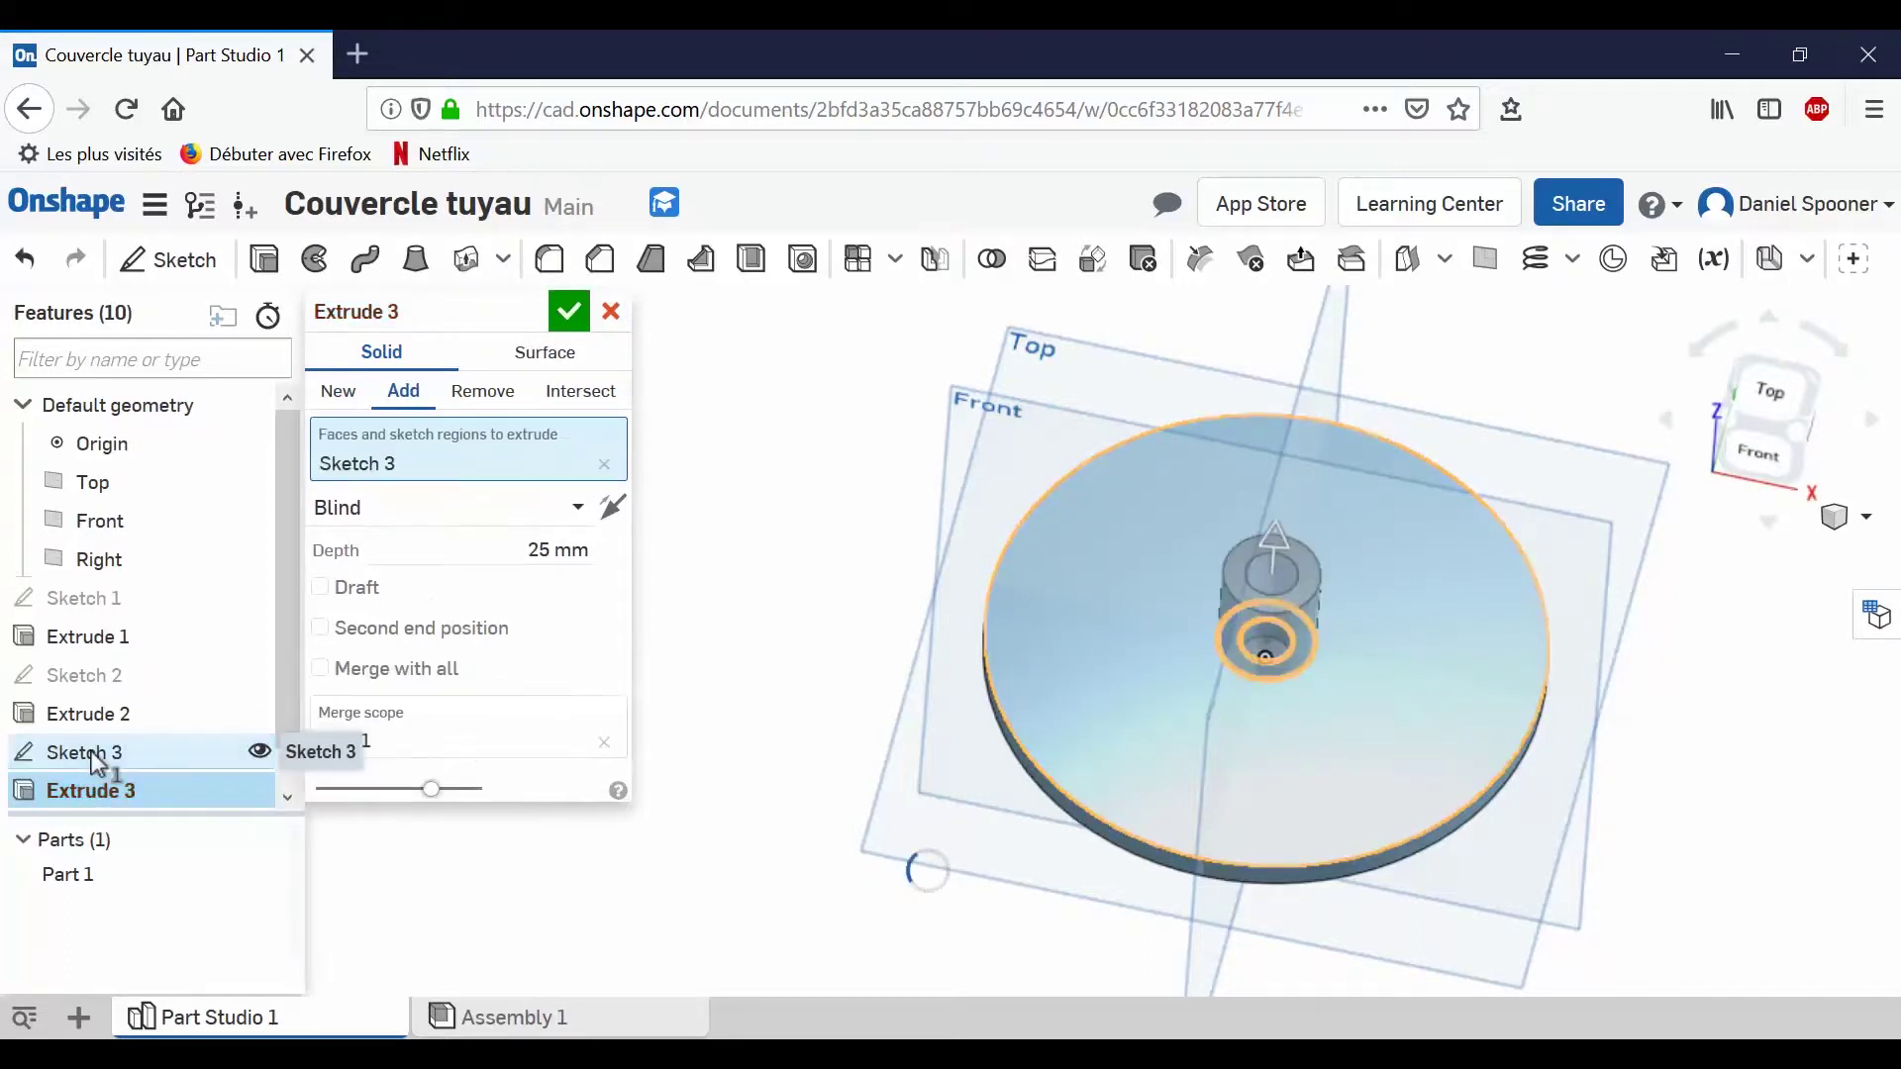
right_click_drag(752, 628, 793, 600)
left_click(550, 554)
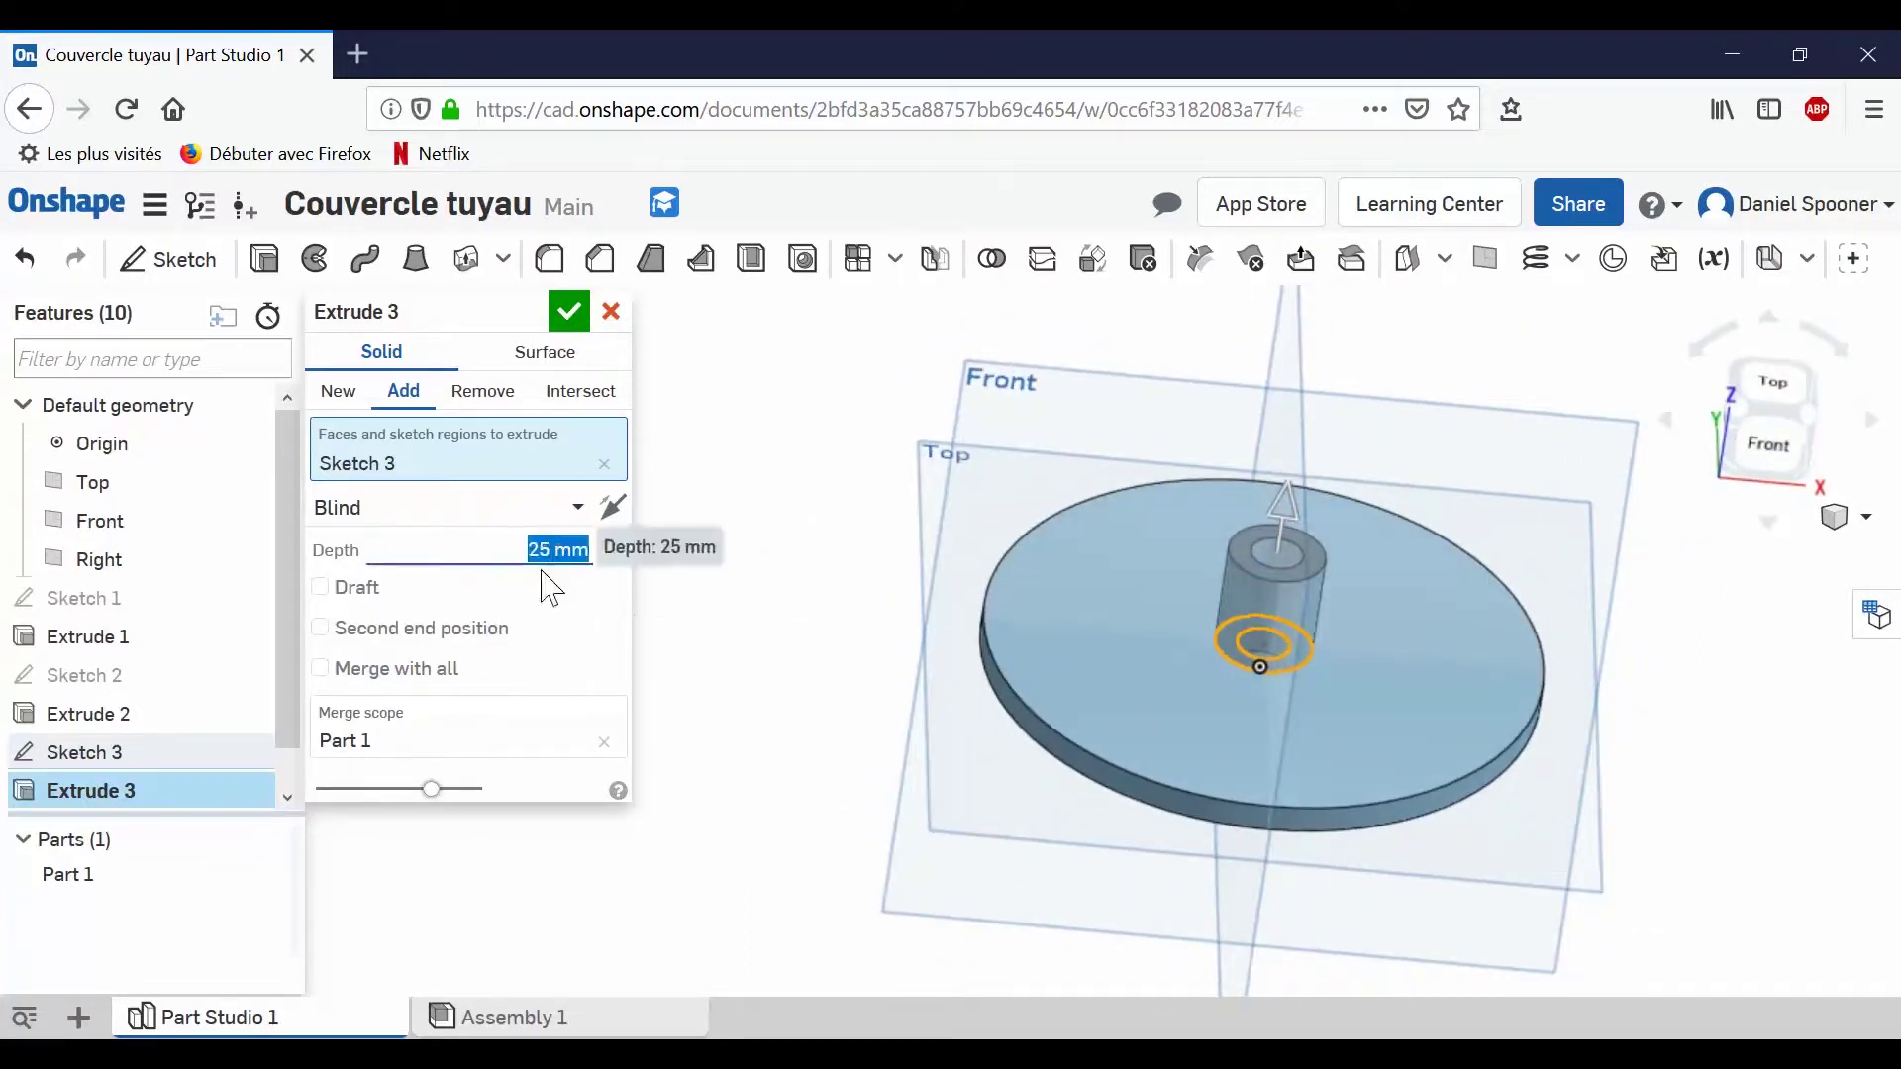
left_click(549, 568)
key("BackSpace")
key("BackSpace")
type("1")
key("Return")
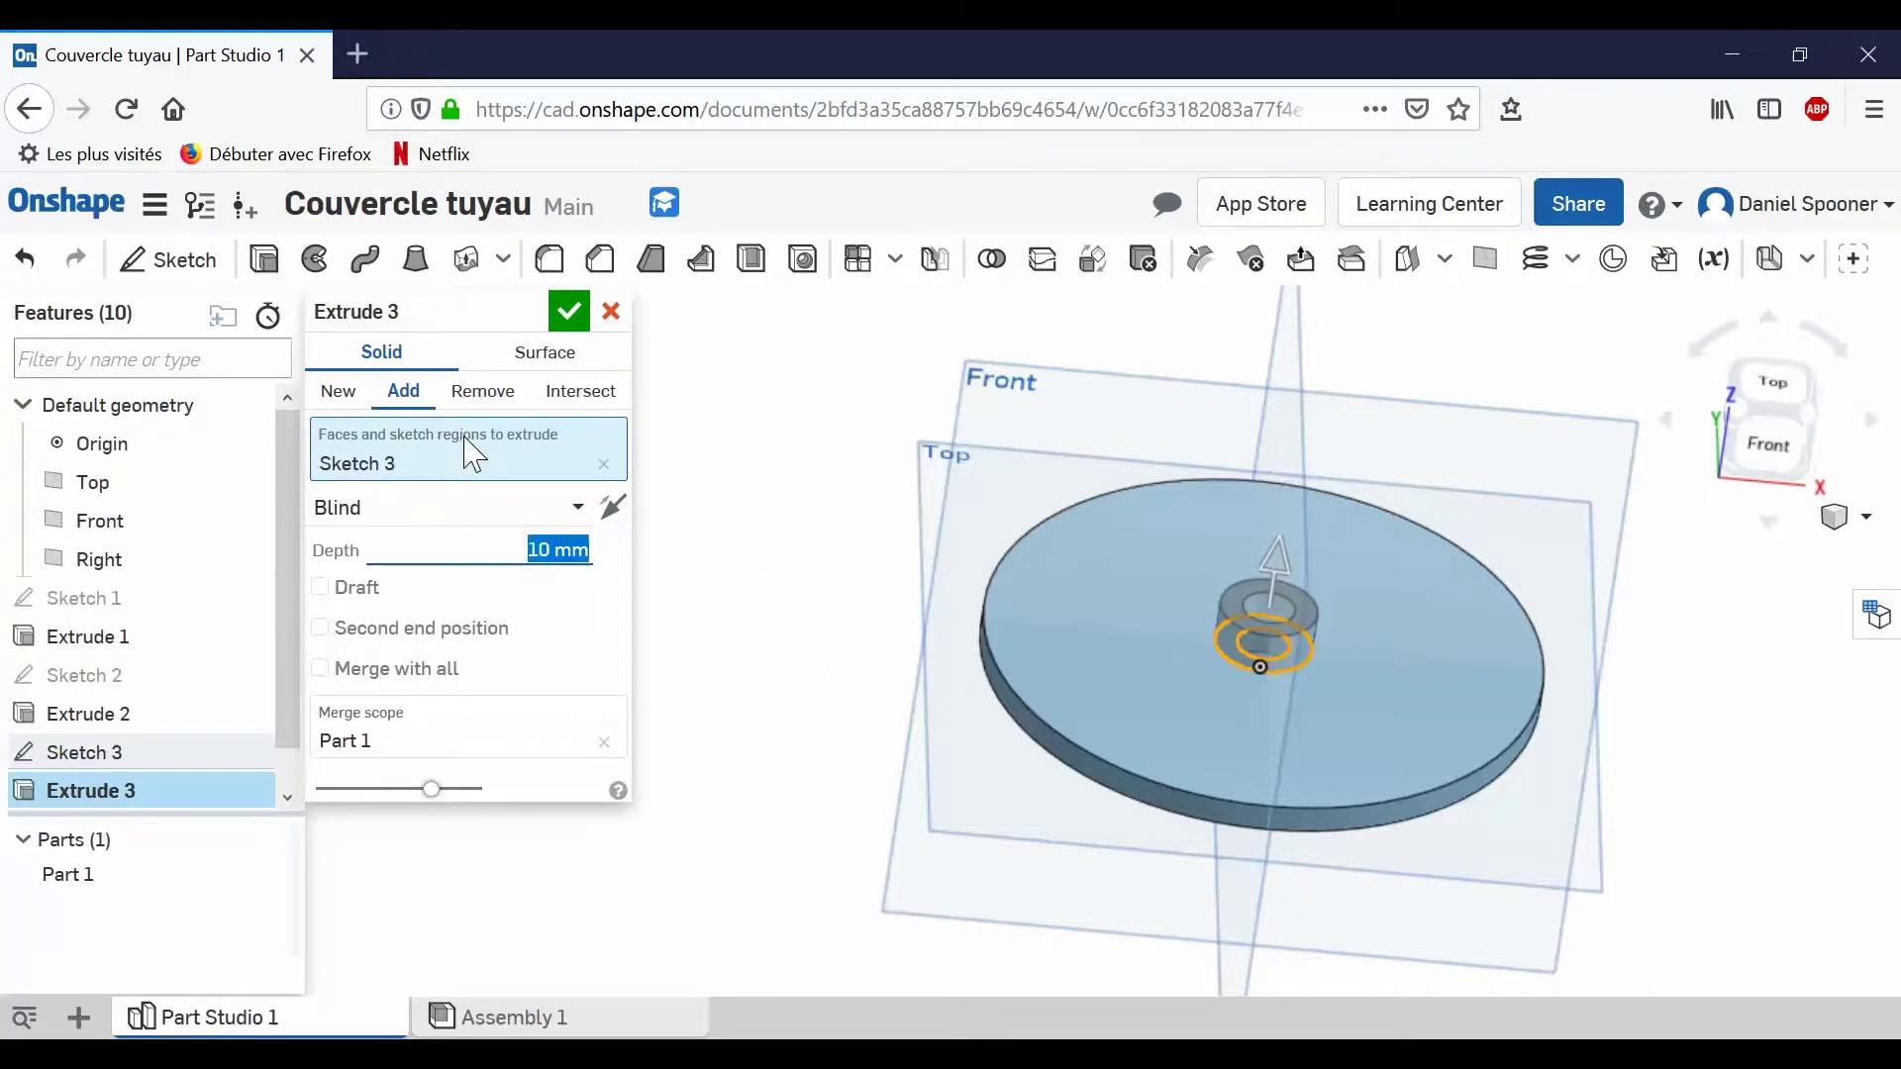
left_click(568, 311)
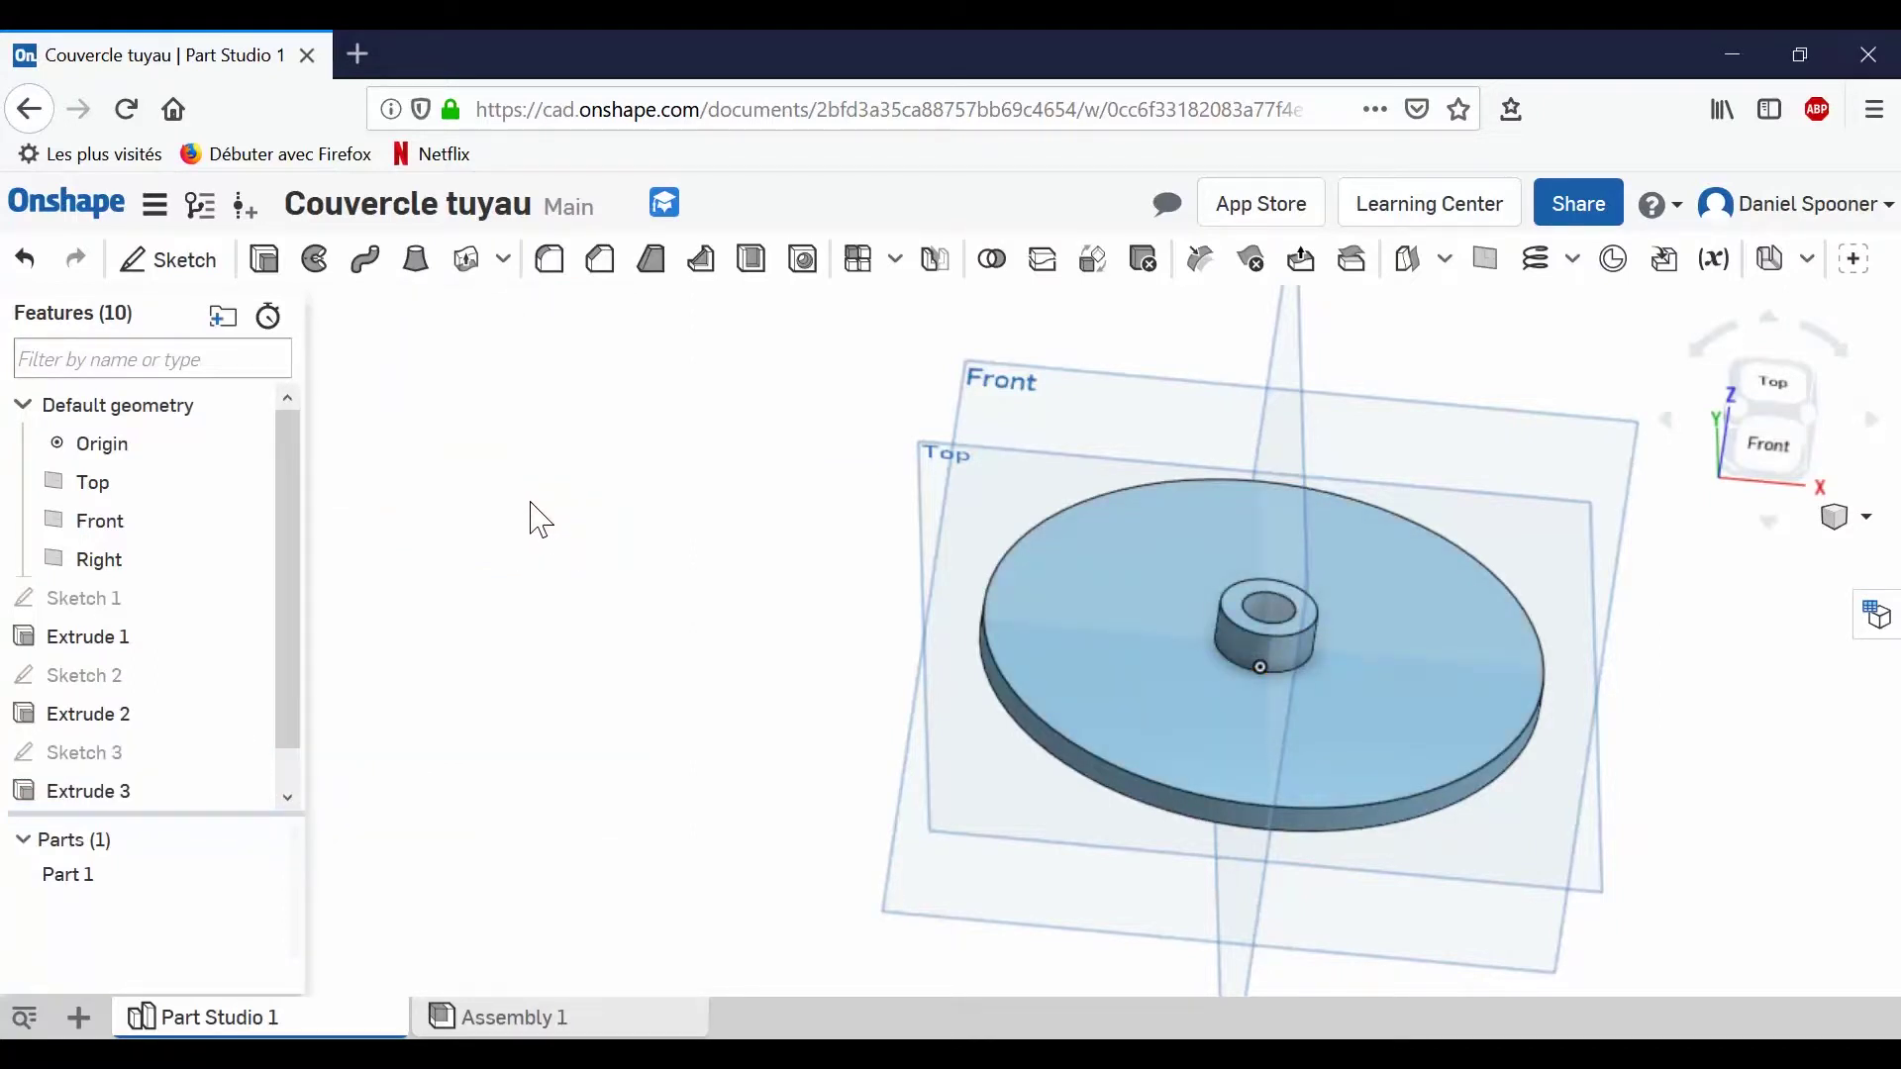
Undo the ring extrusion and redo it.
left_click(94, 799)
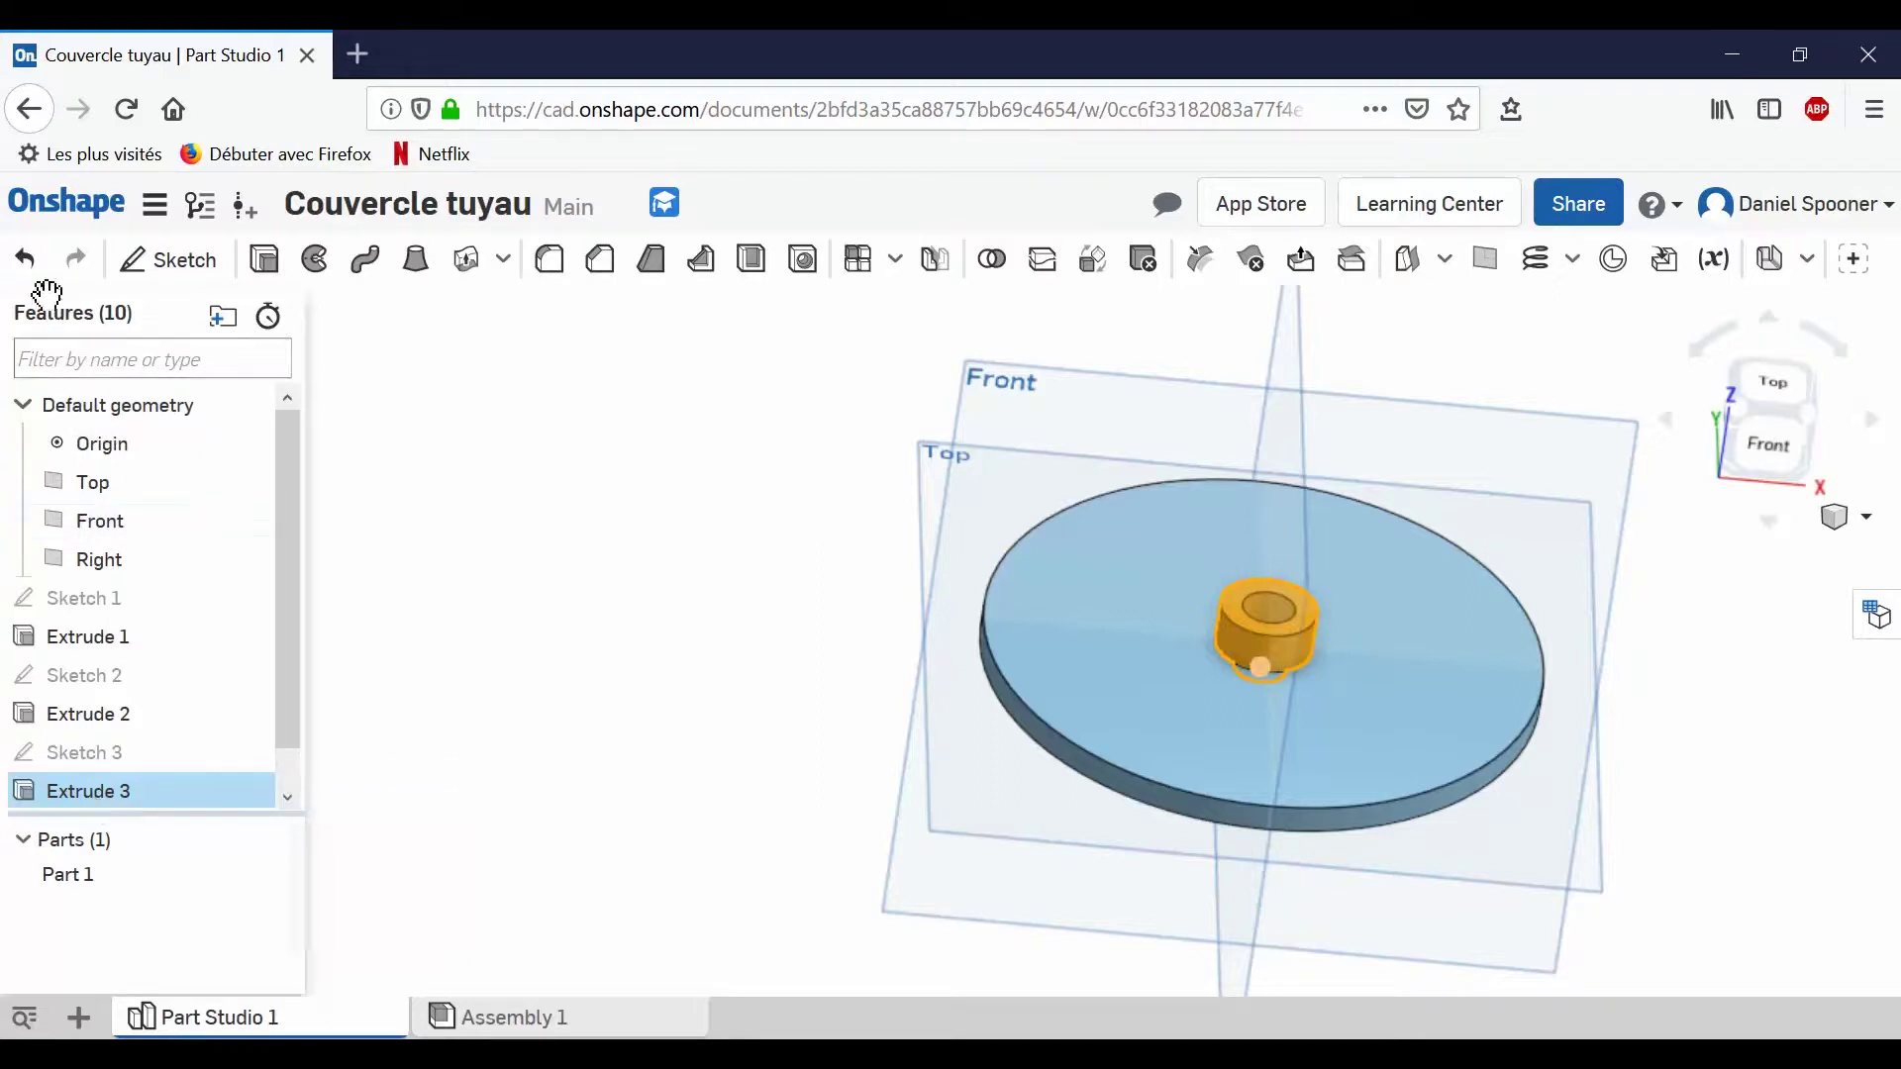
left_click(27, 266)
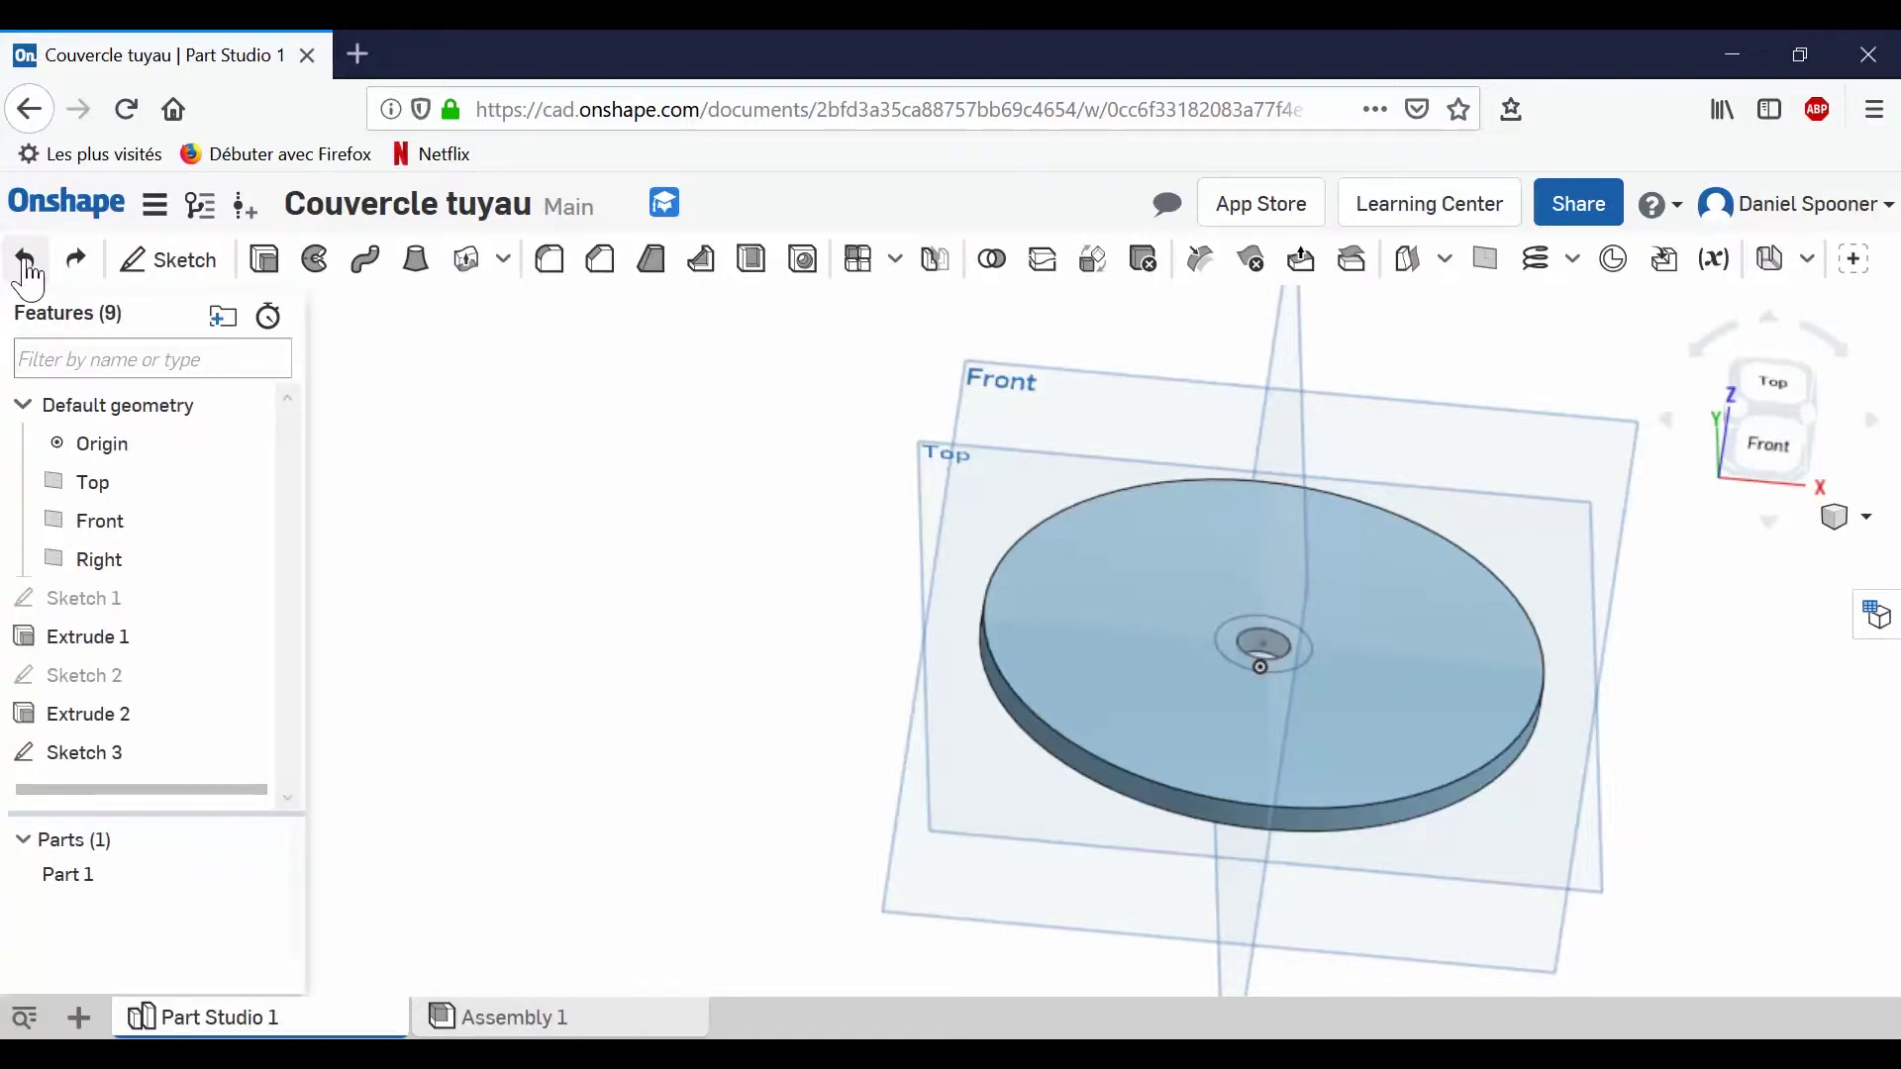
left_click(76, 260)
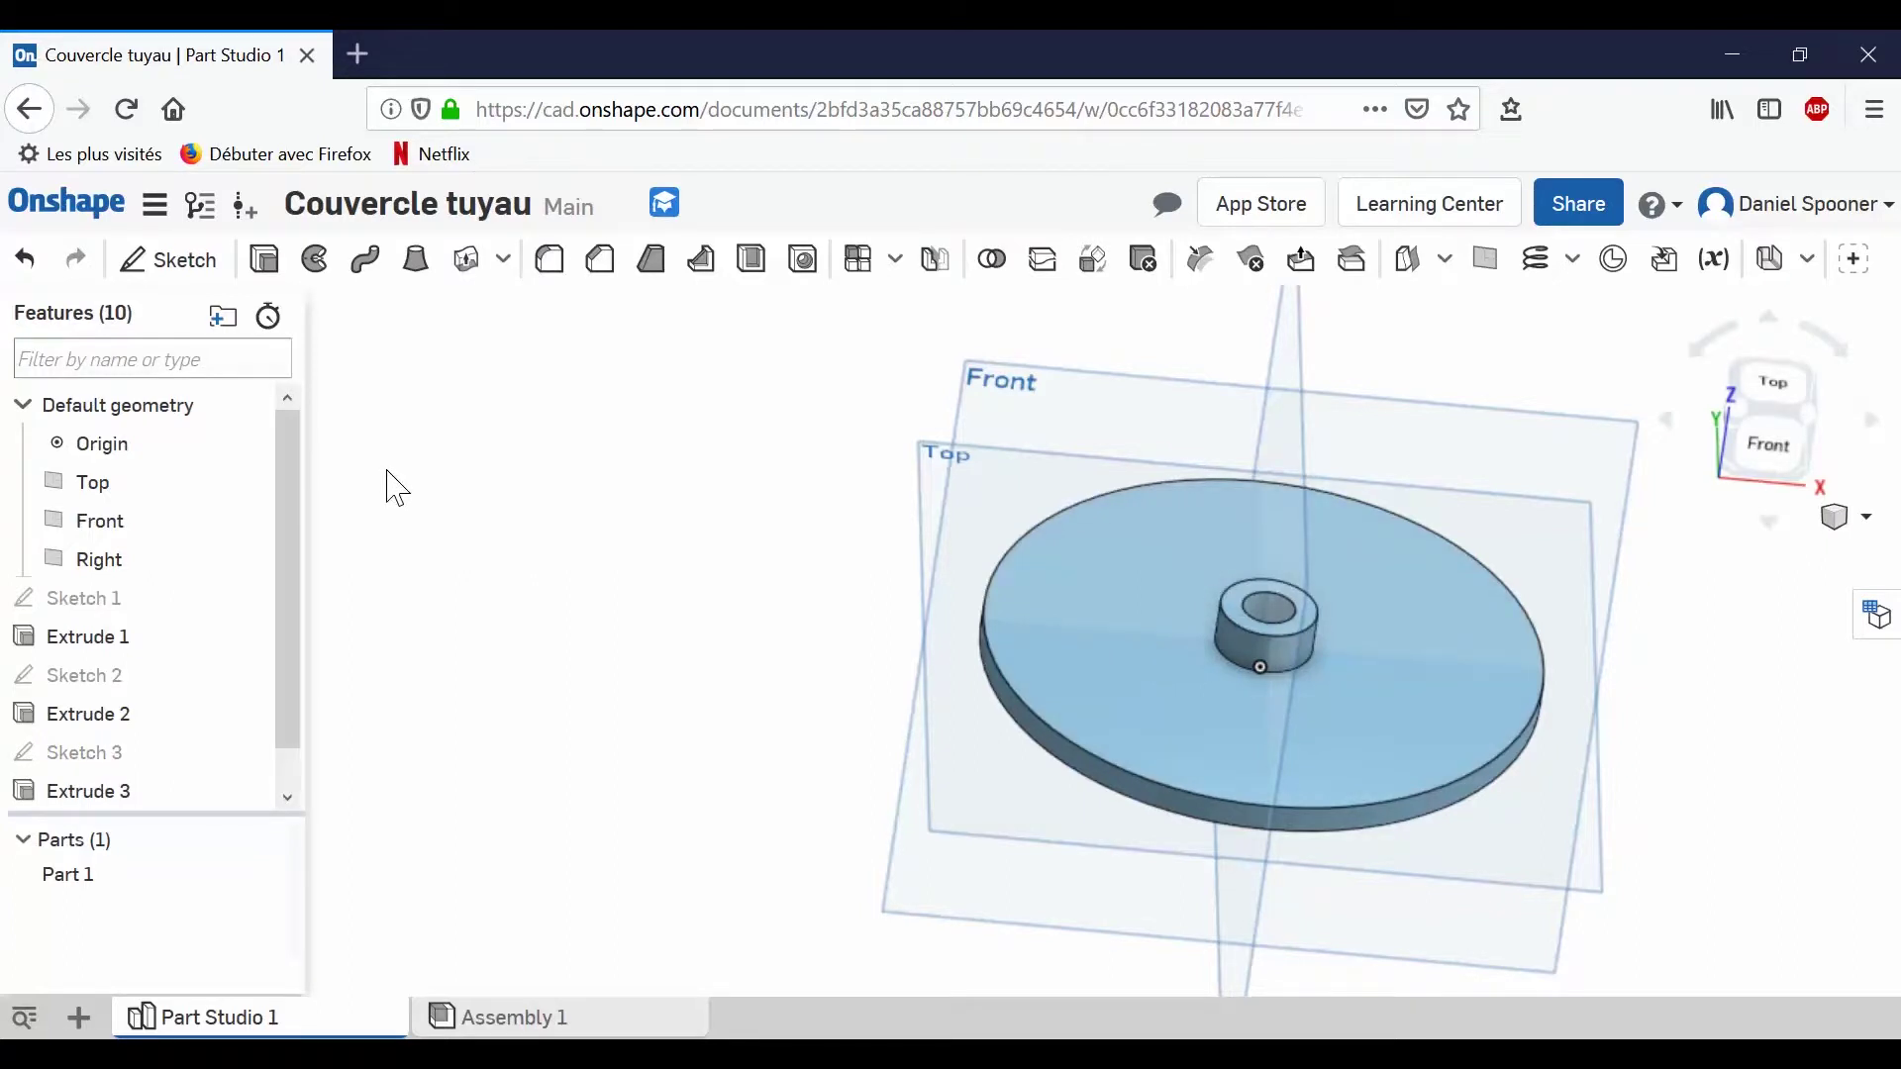
Open the export settings for Part 1 and name the file "Couvercle Tuyau impression 3D".
right_click_drag(1727, 764, 1491, 930)
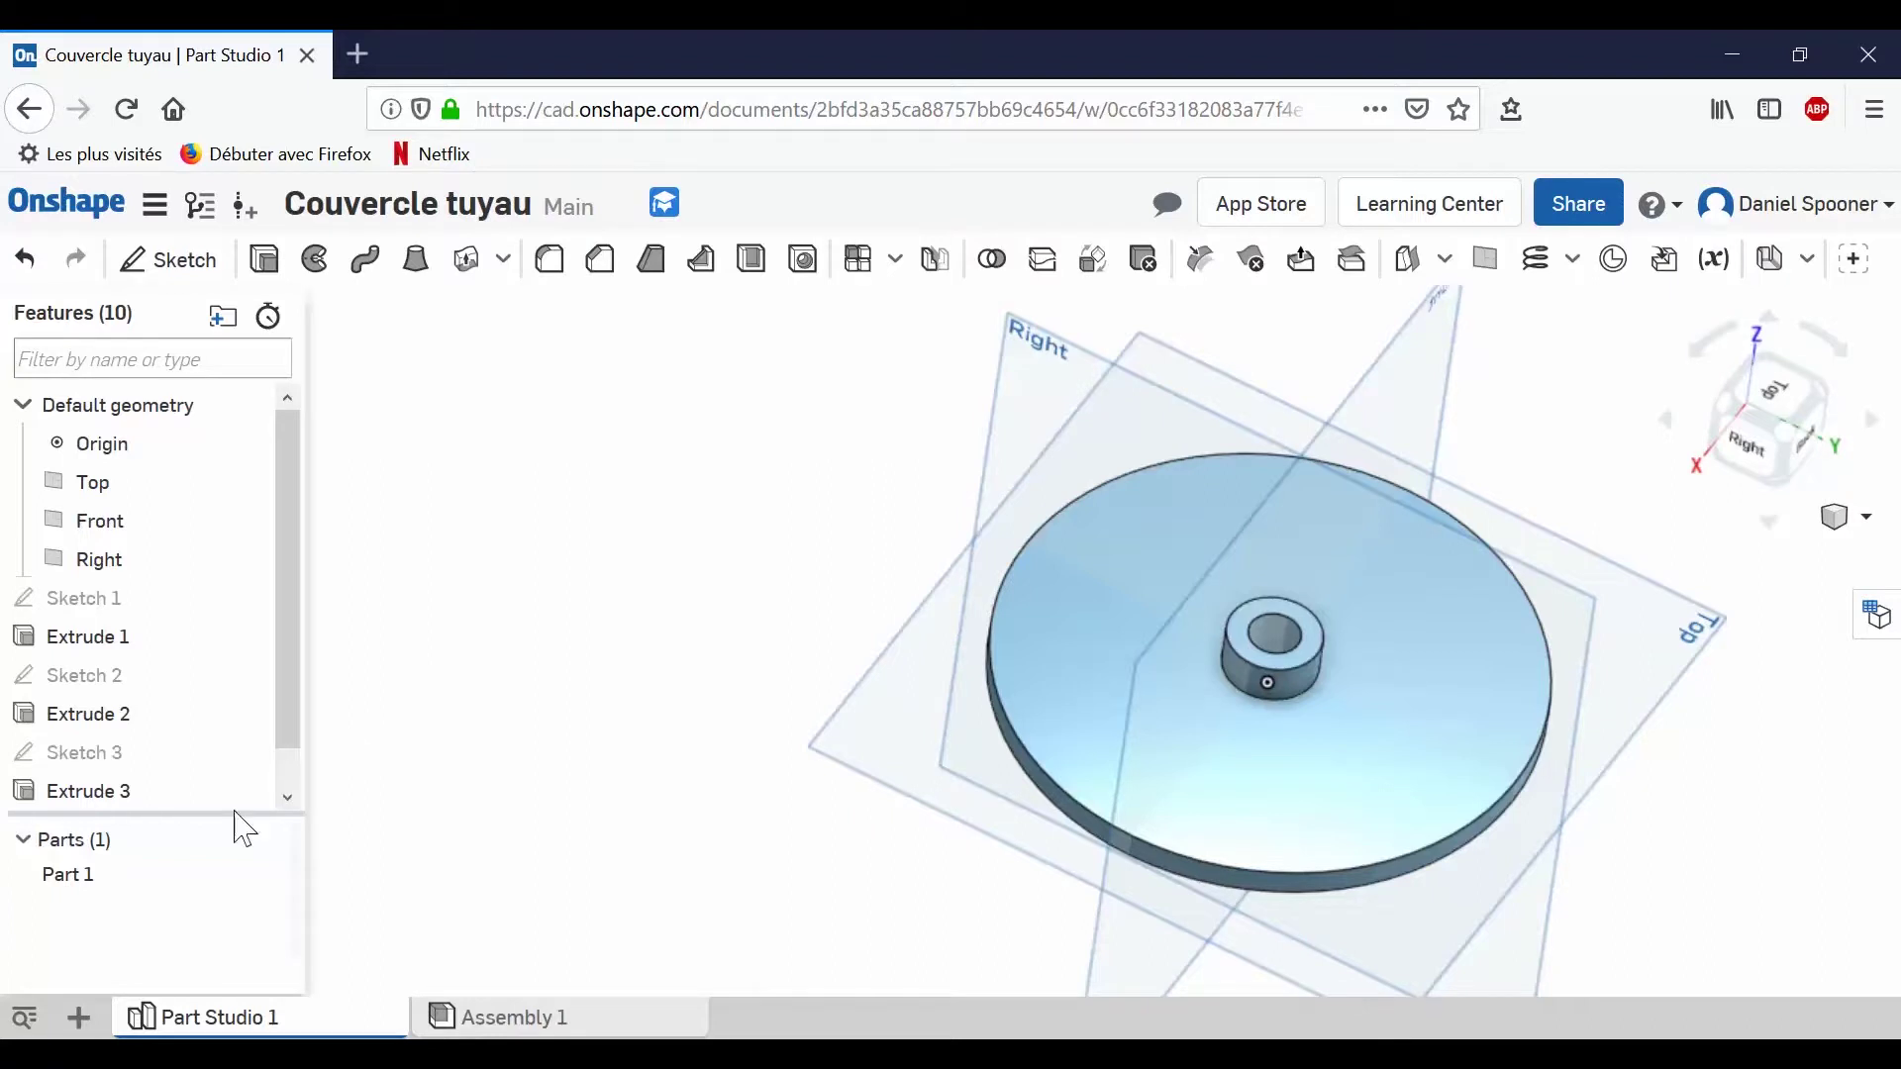
left_click(67, 874)
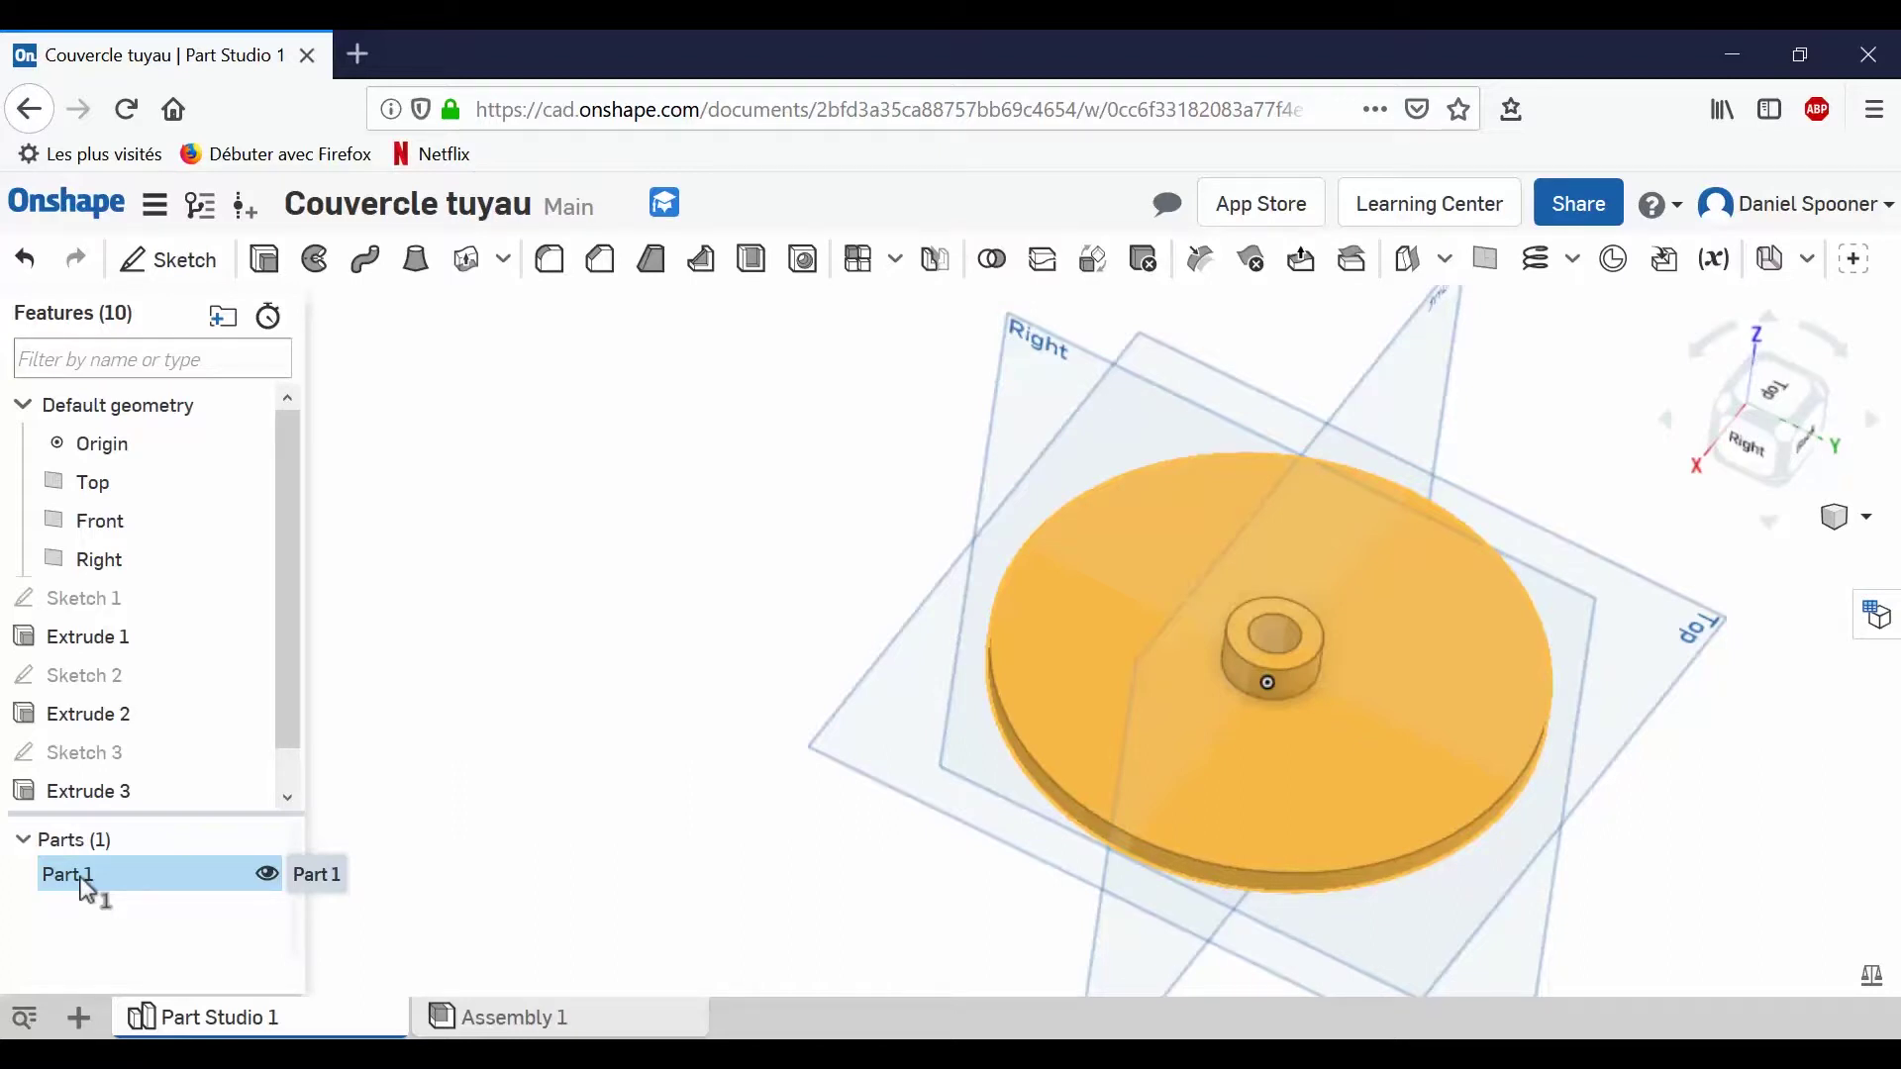
right_click(87, 889)
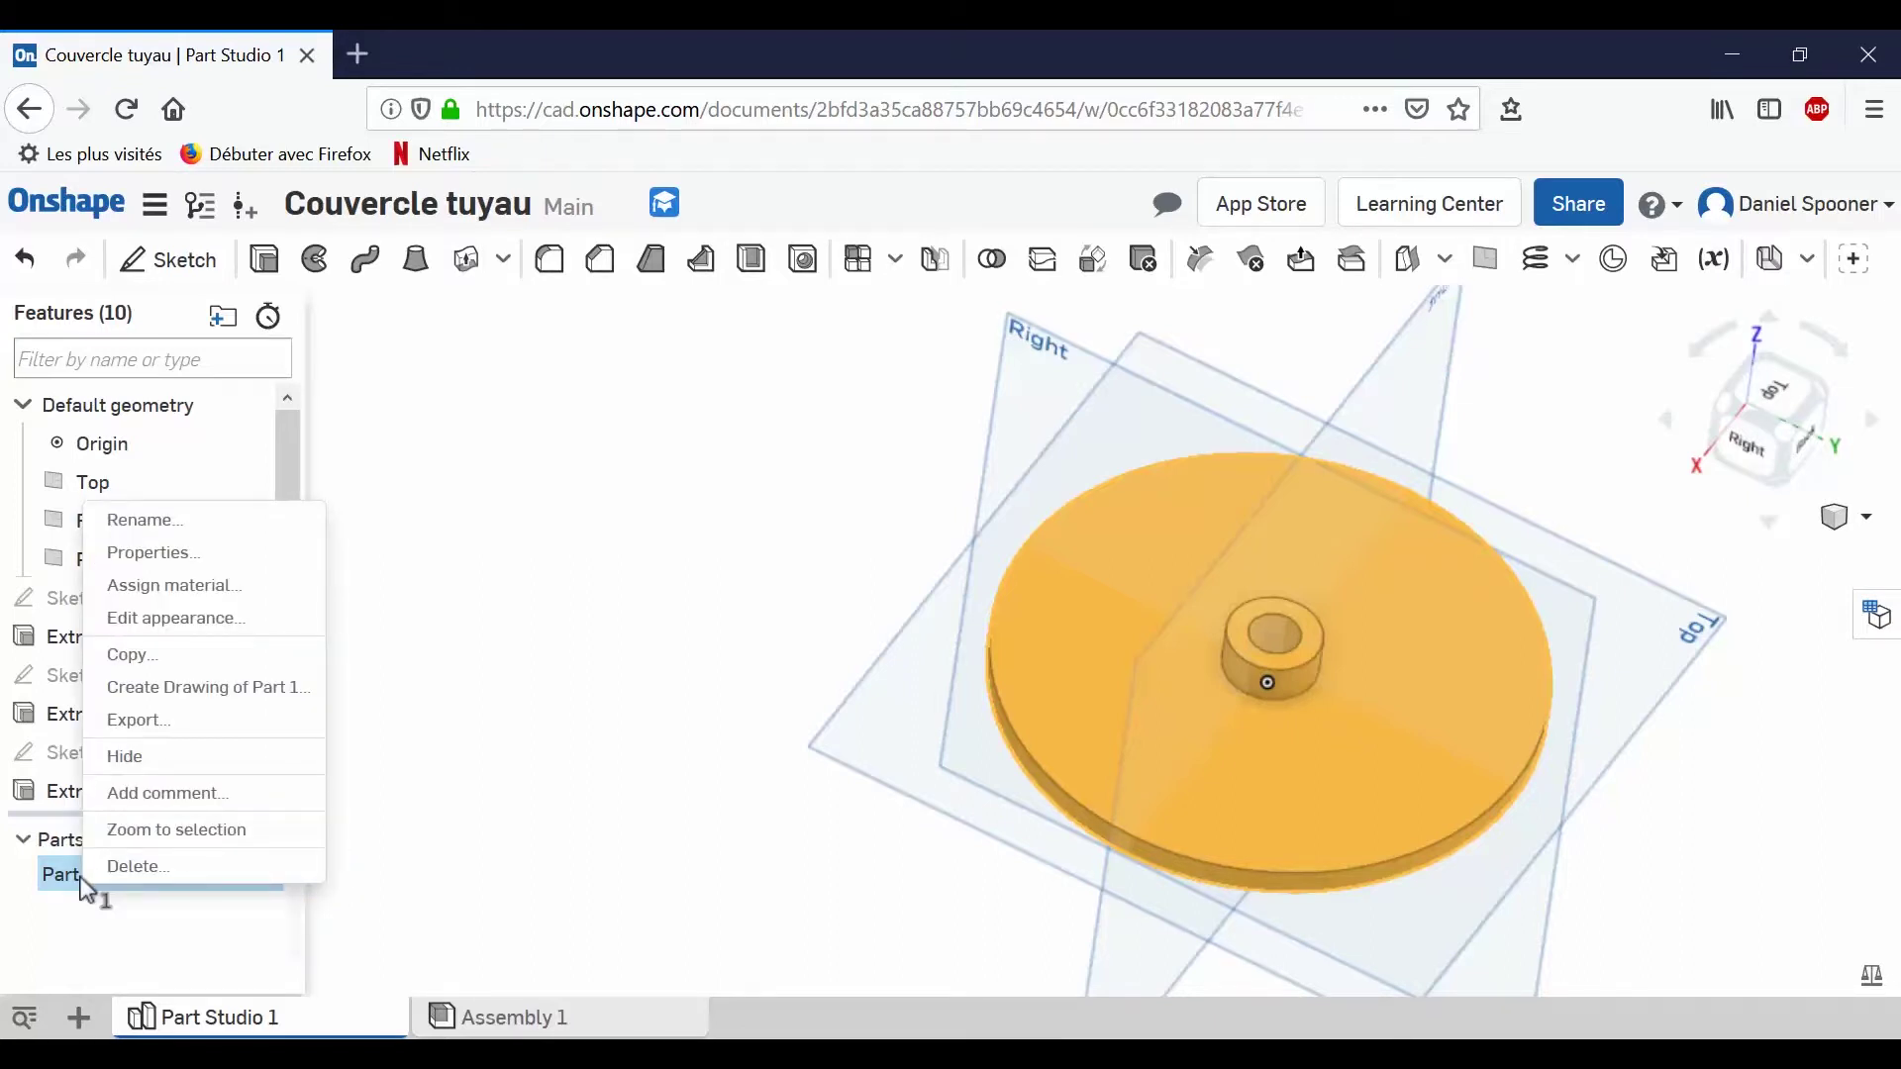
left_click(140, 731)
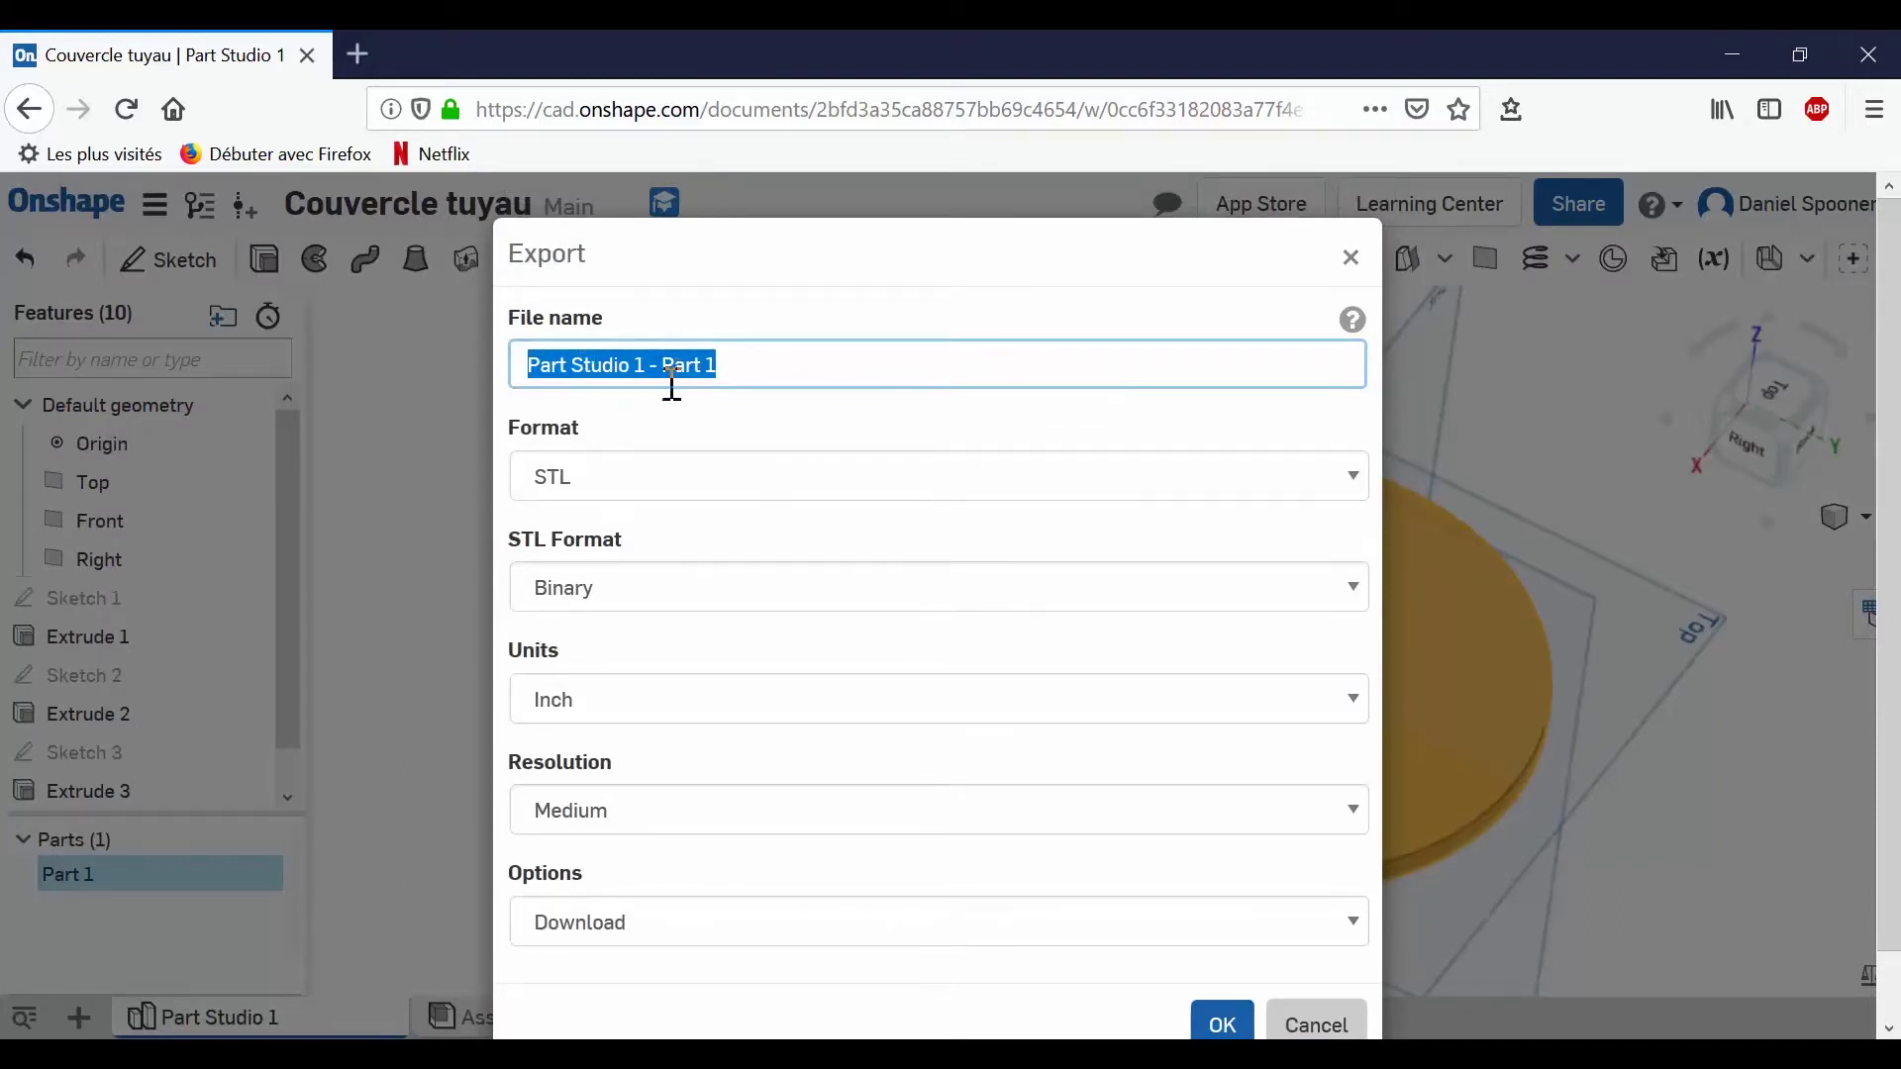
key("Down")
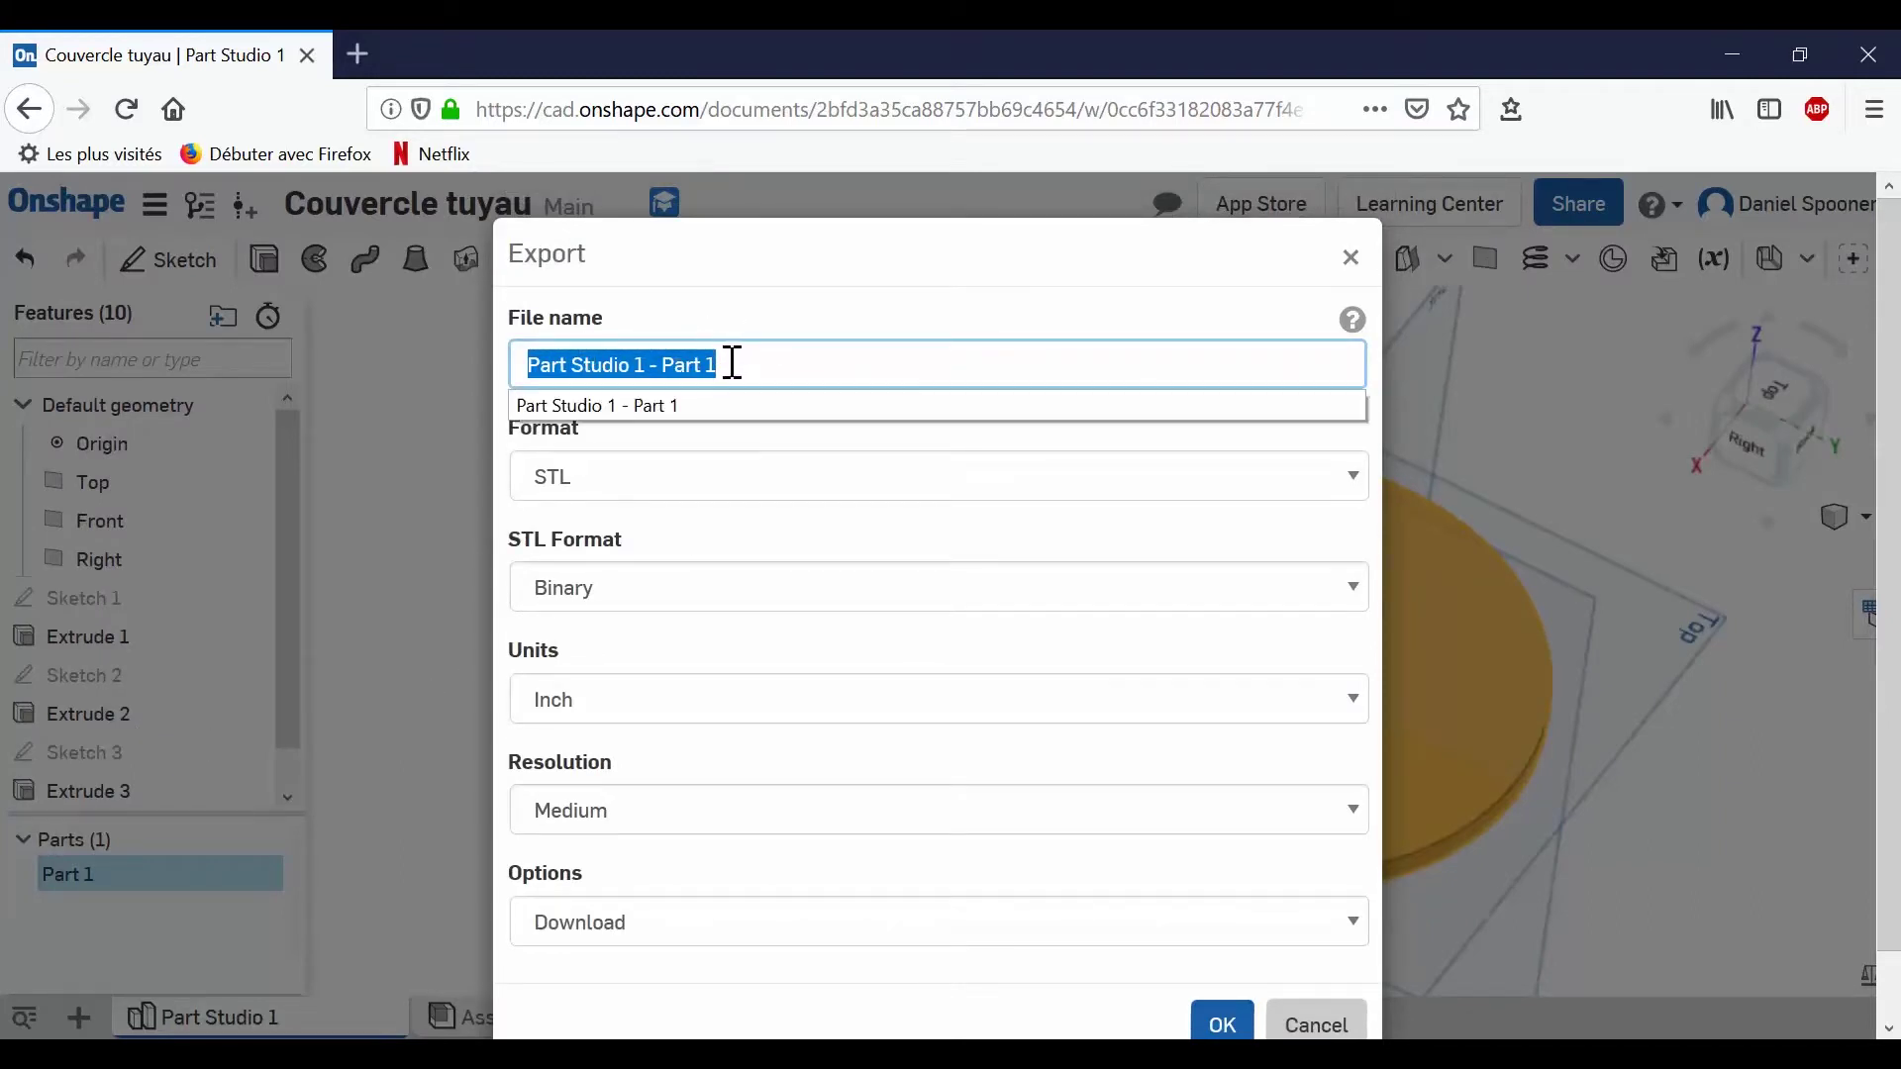
left_click(522, 354)
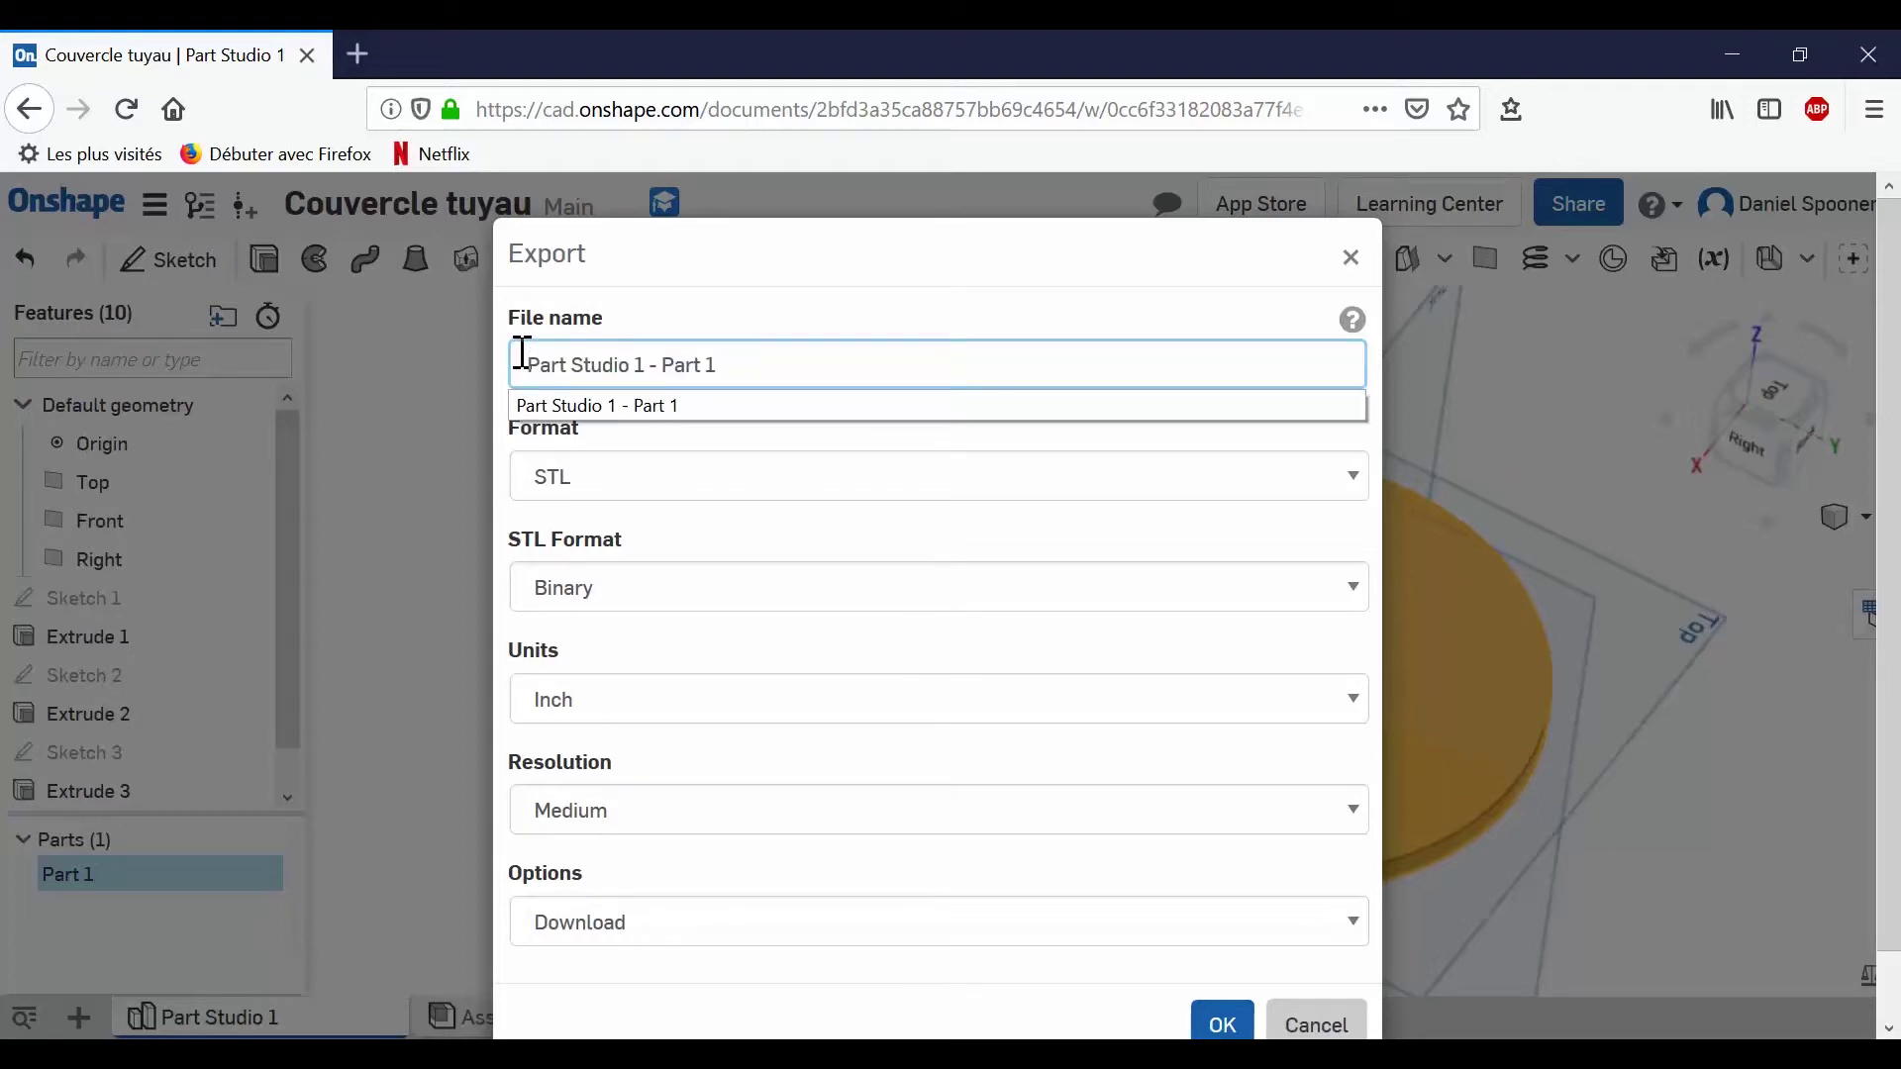
type("Cou")
type("vercle ")
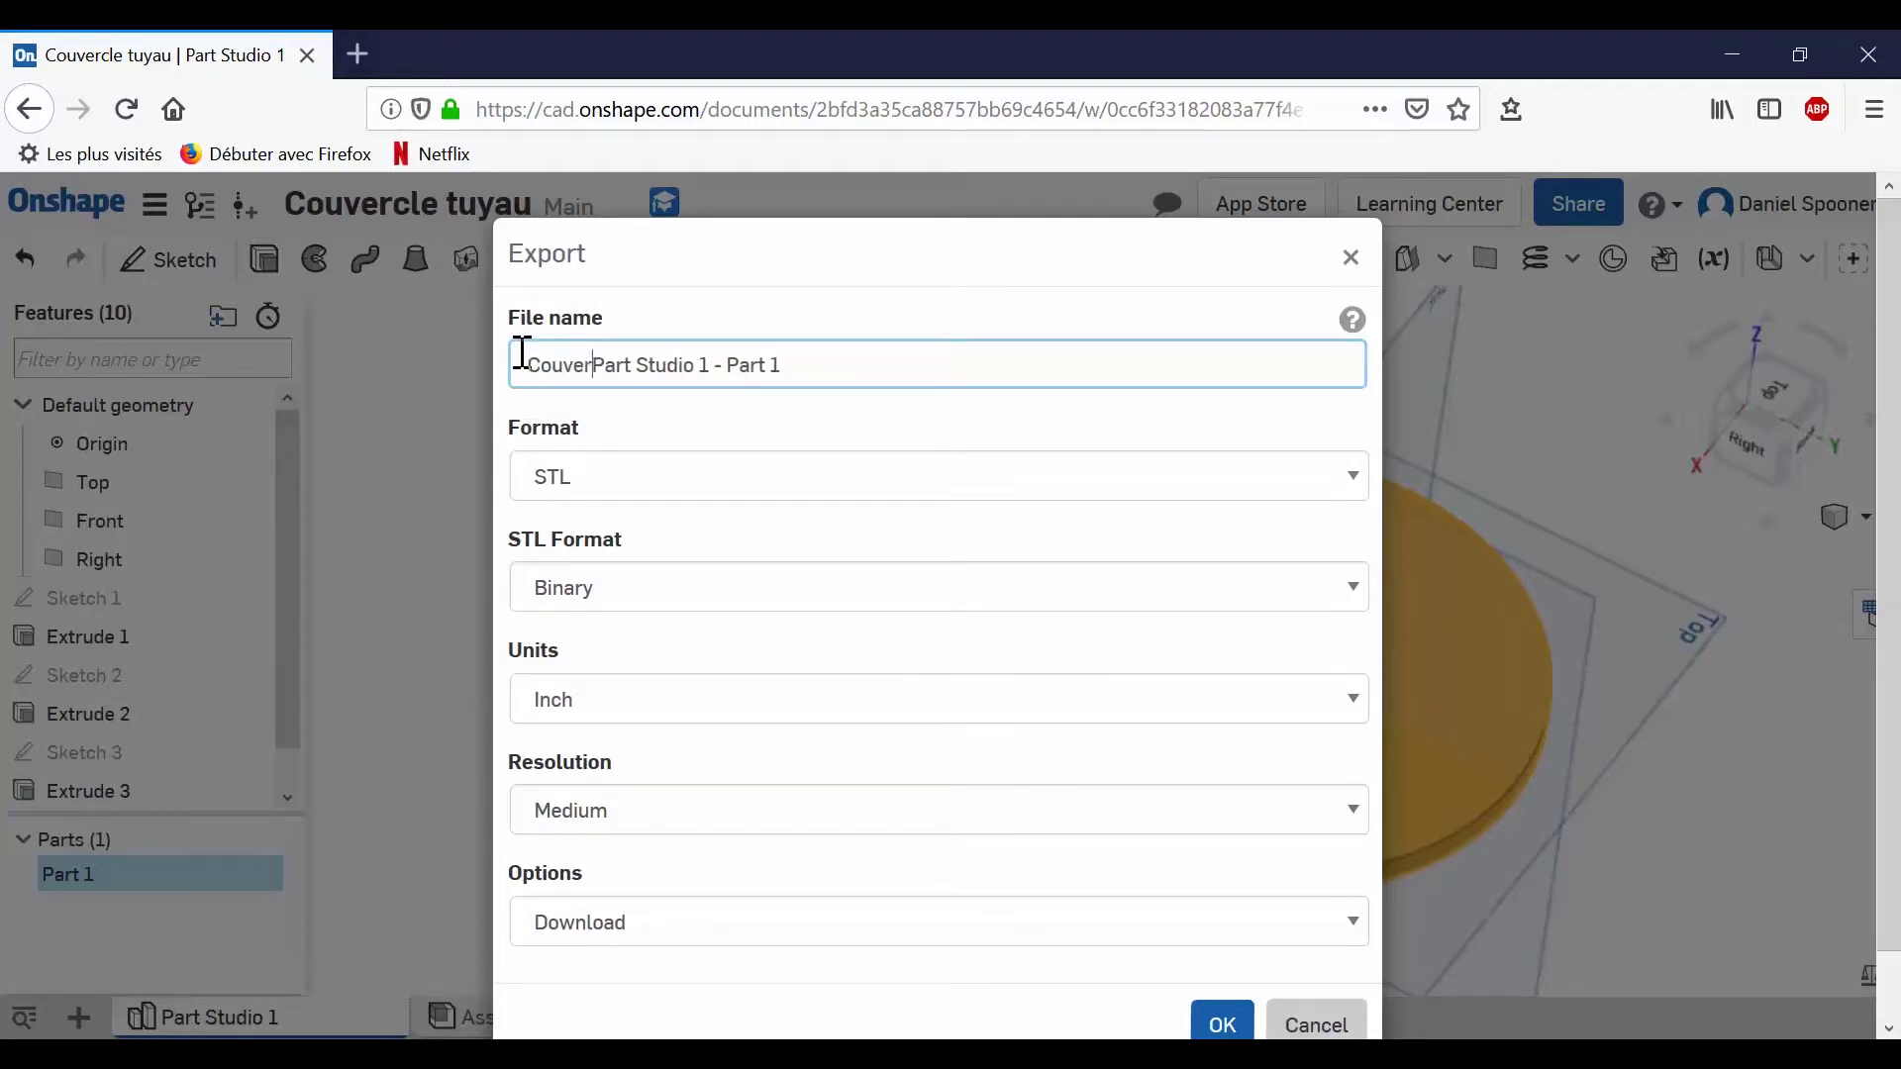
type("Tuyau")
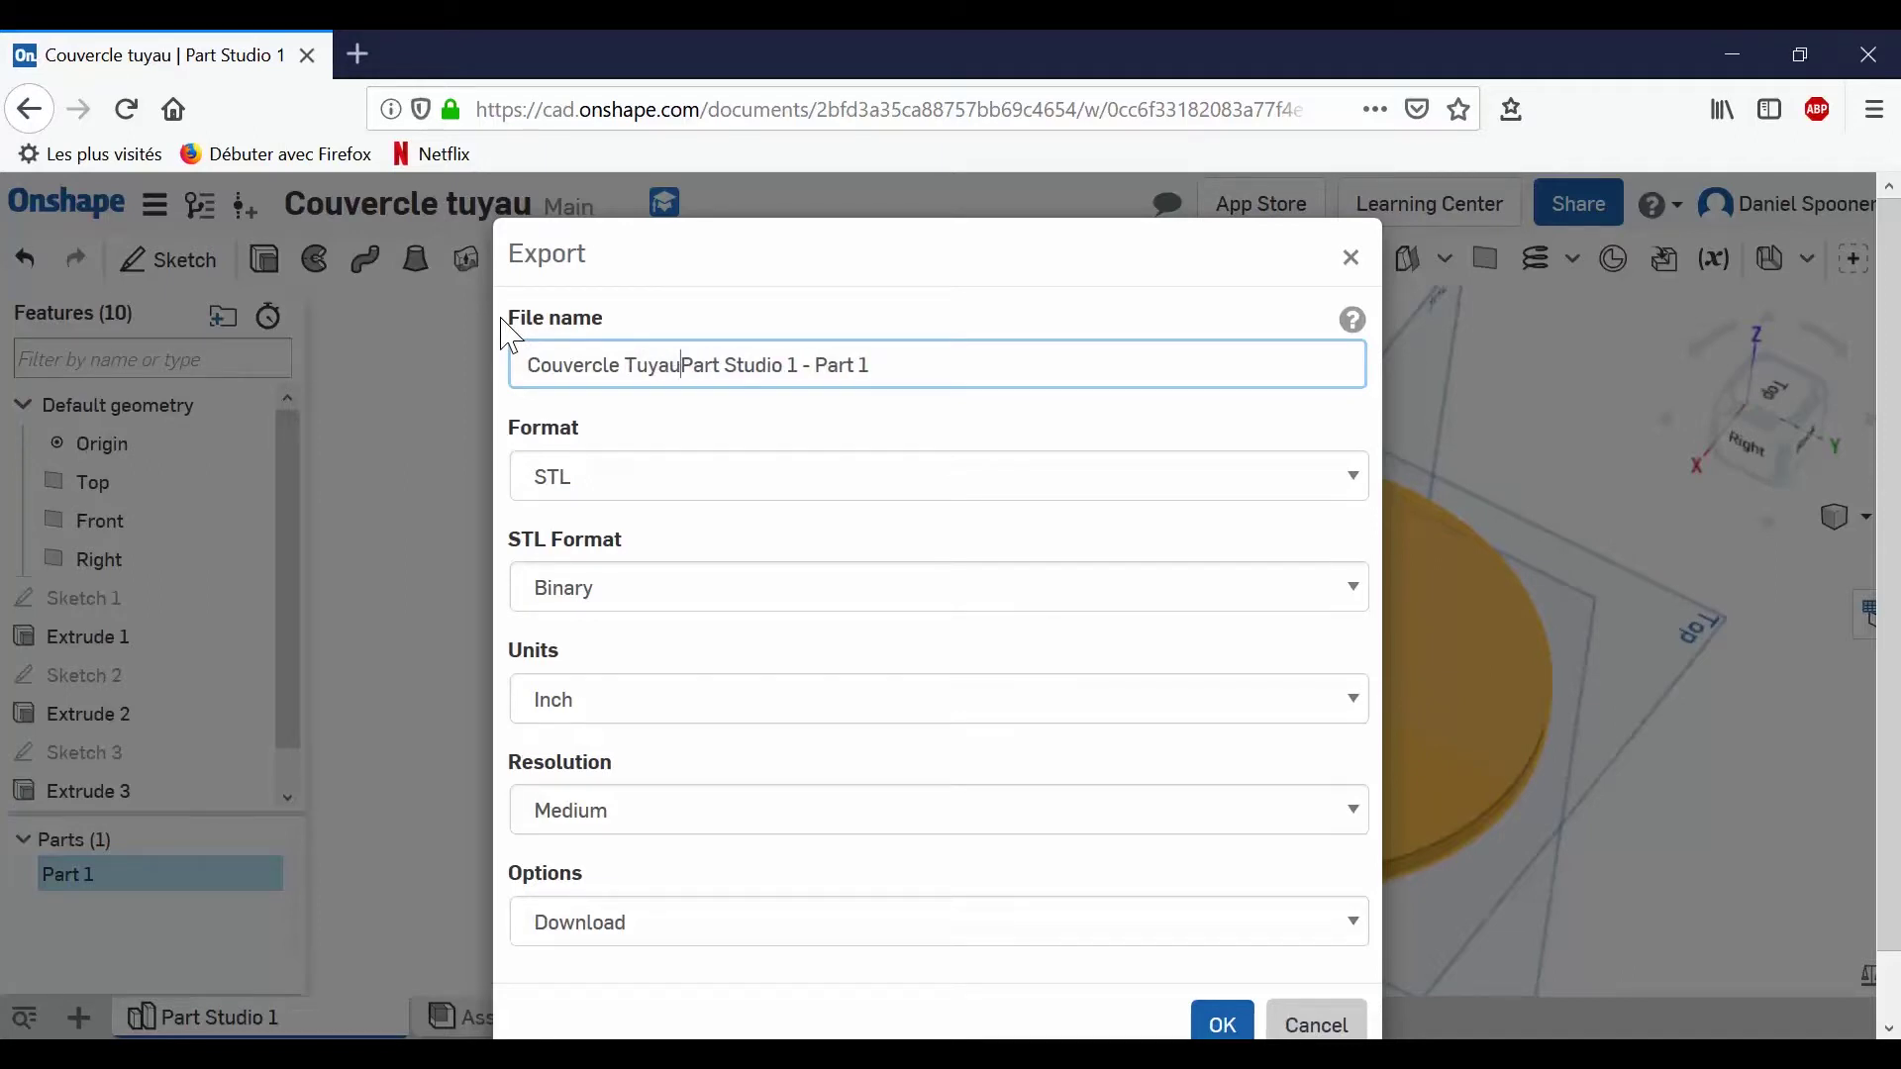
key("Delete")
key("Delete")
key("Delete")
key("Delete")
key("Delete")
key("Delete")
key("Delete")
key("Delete")
key("Delete")
key("Delete")
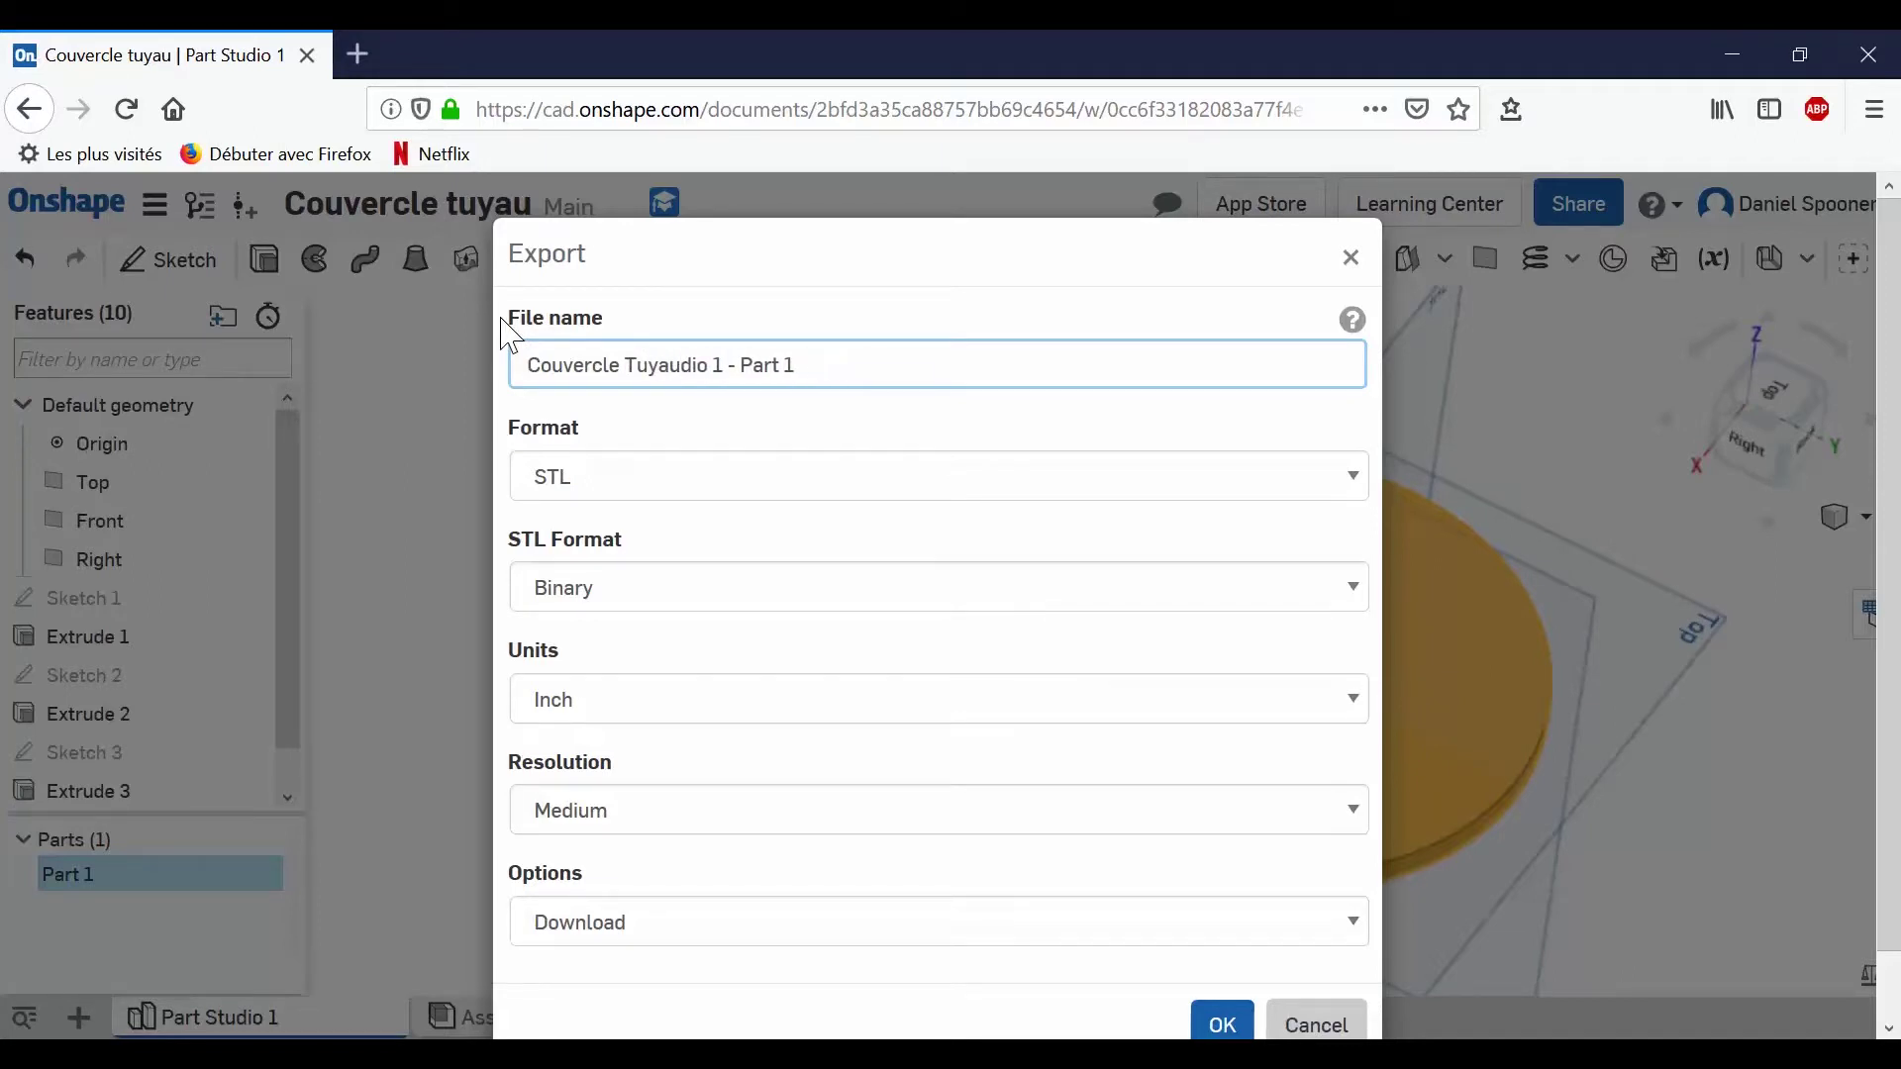
key("Delete")
key("Delete")
key("Delete")
key("Delete")
key("Delete")
key("Delete")
key("Delete")
key("Delete")
key("Delete")
key("Delete")
key("Delete")
key("Delete")
type("impression 3D")
Export the part in STL format with Millimeter units and the Download option, and save the file to the computer.
left_click(1351, 479)
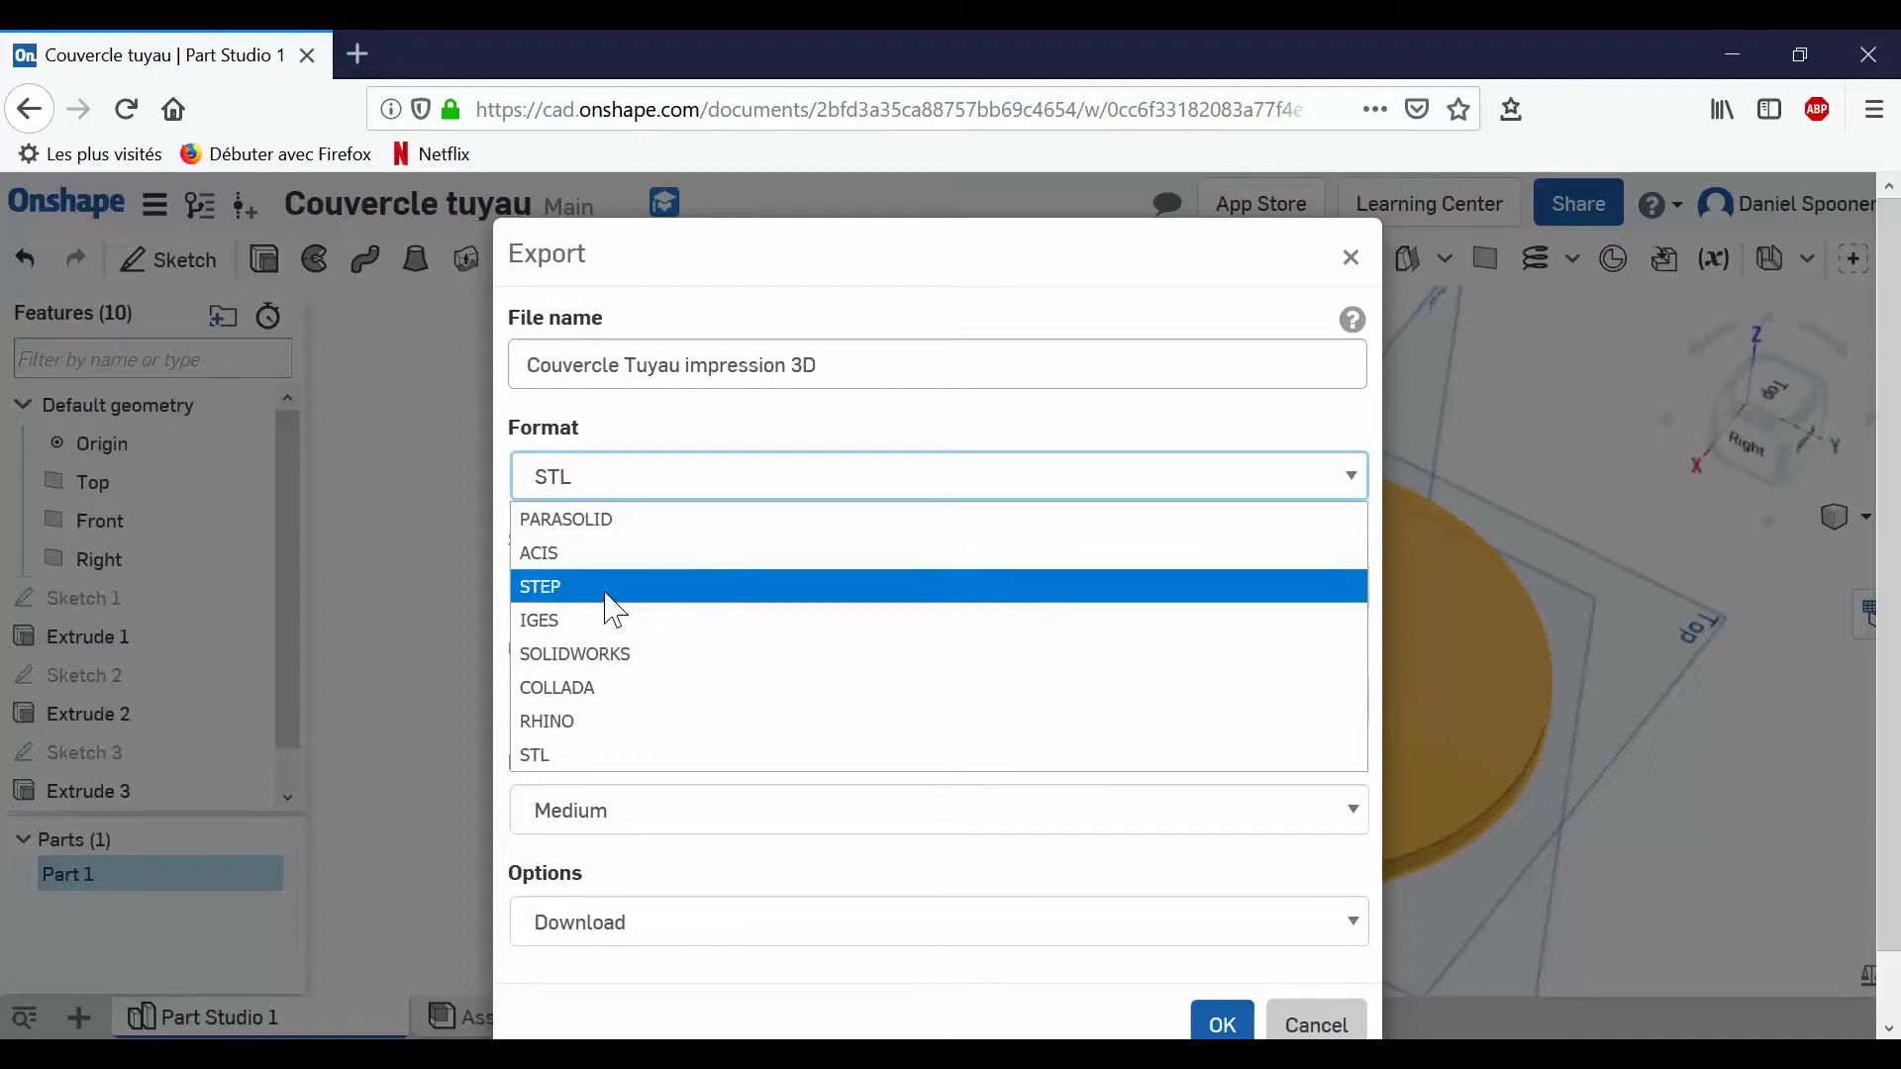
left_click(573, 768)
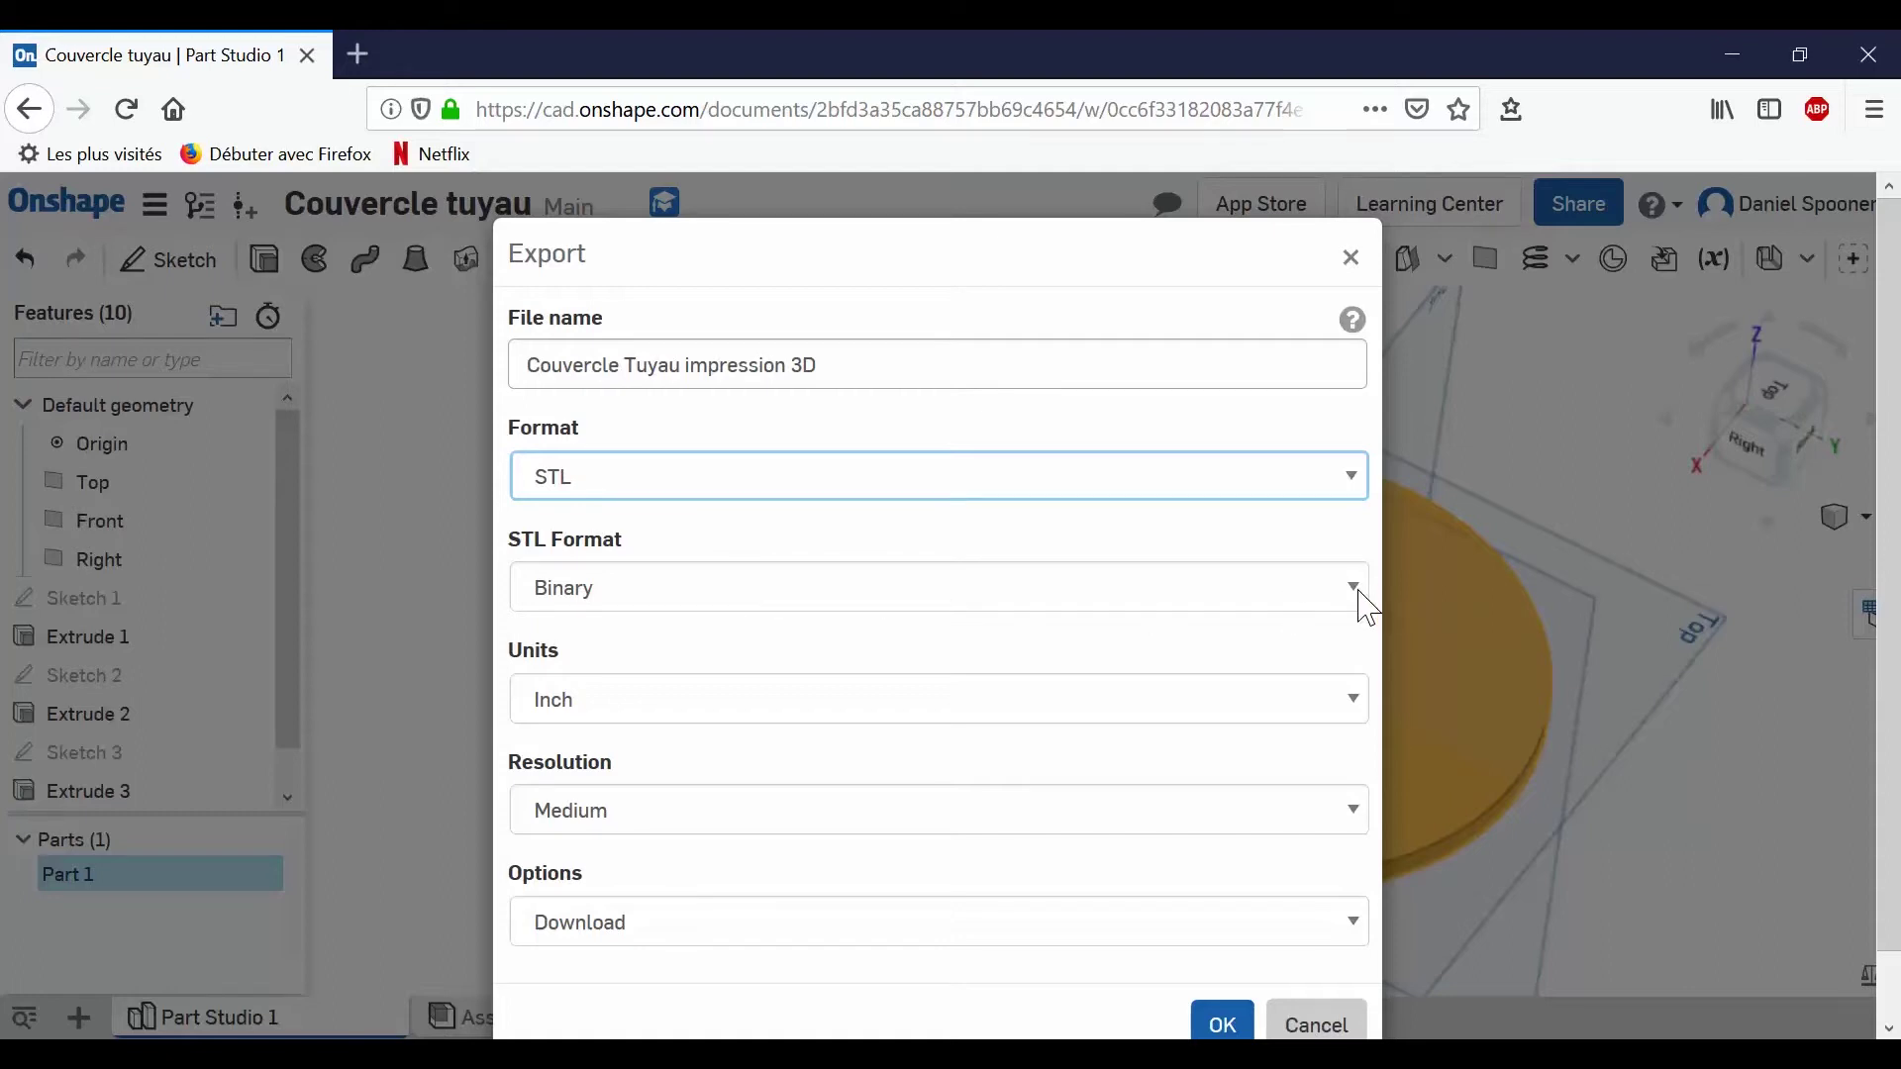
left_click(1355, 705)
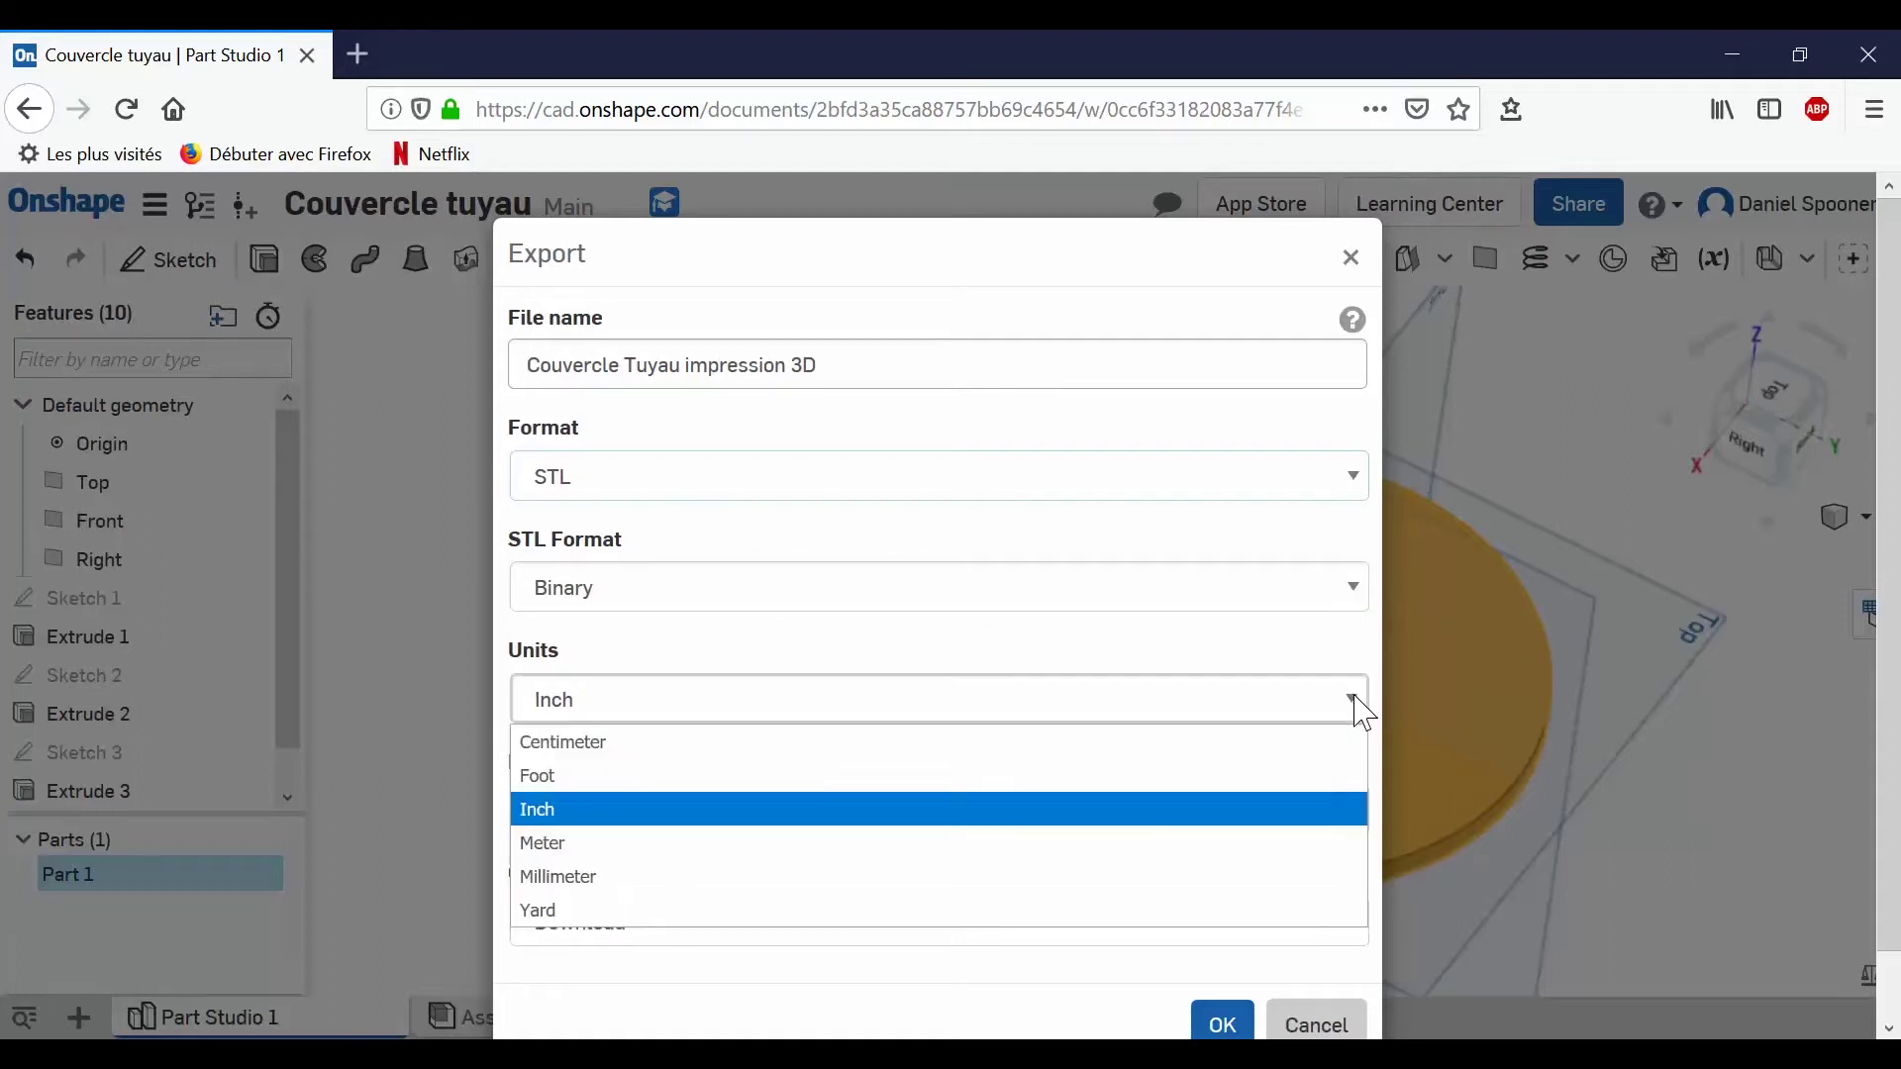
left_click(763, 879)
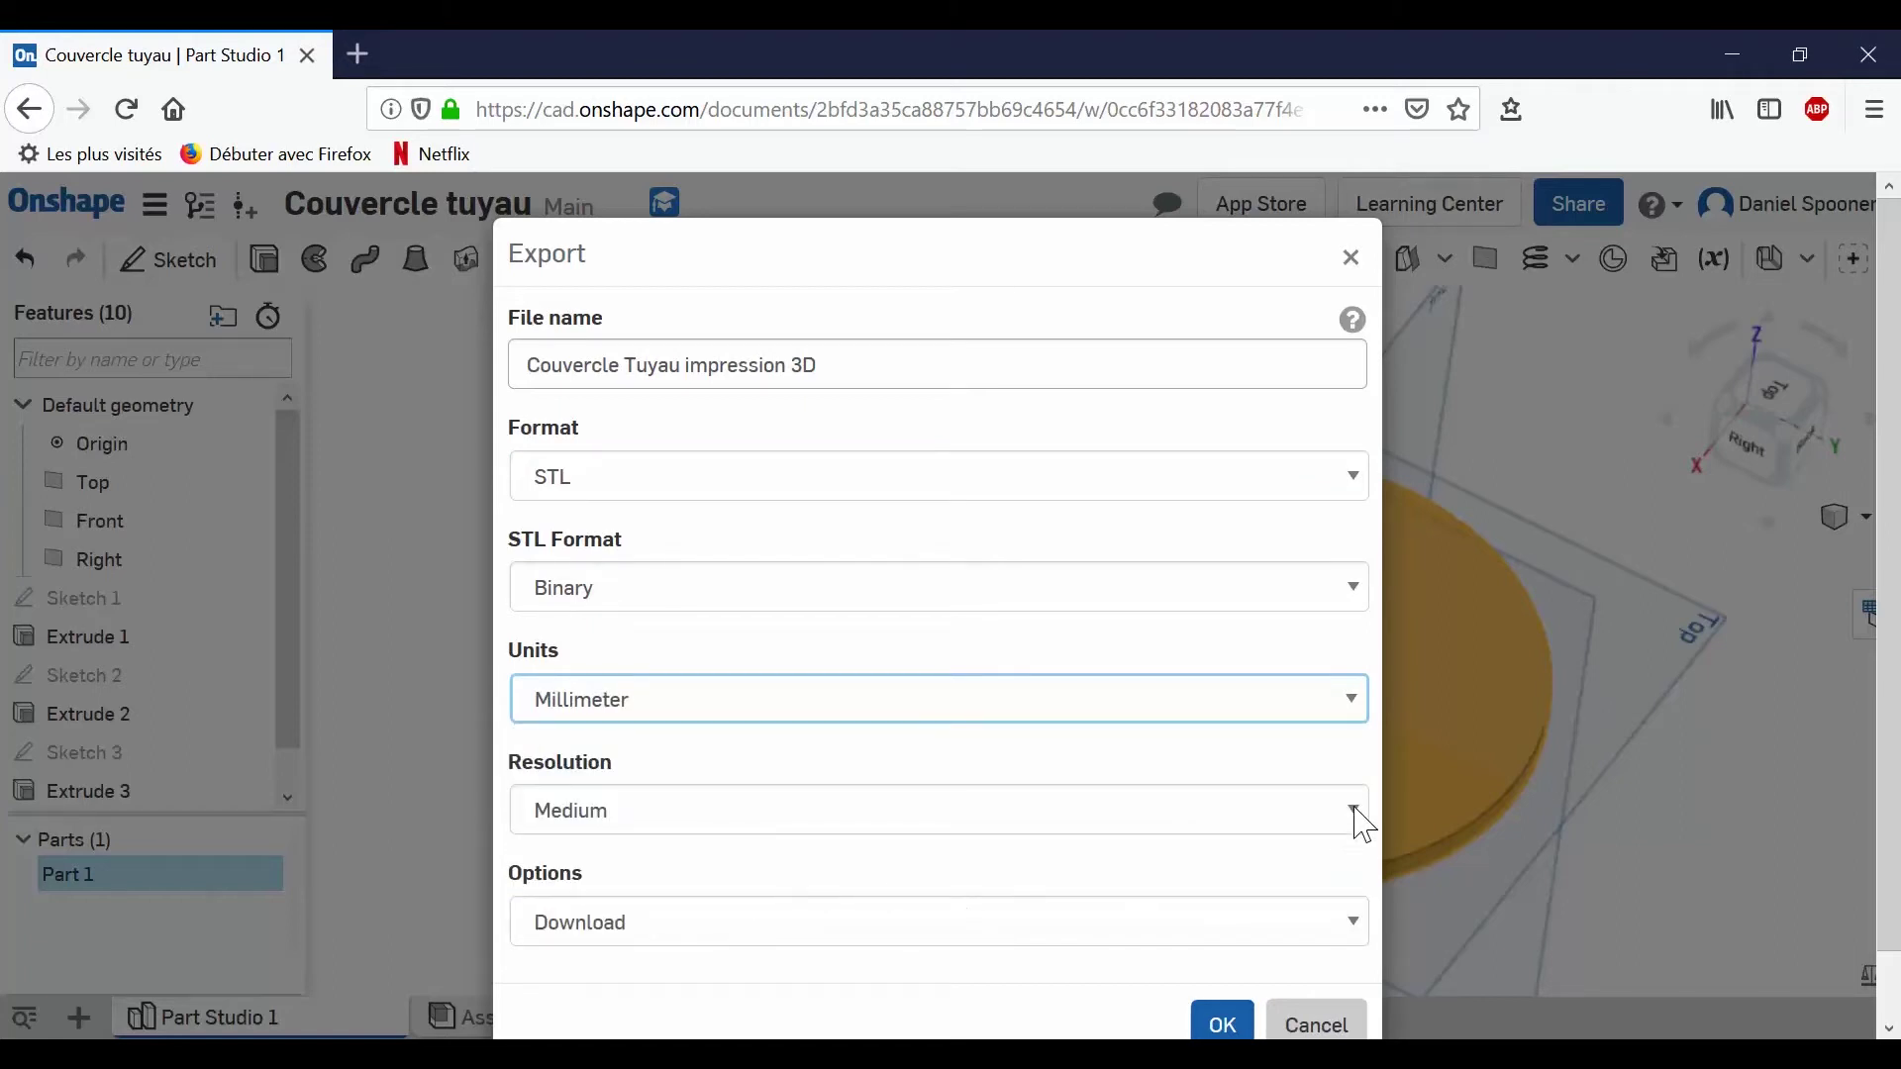
left_click(1353, 923)
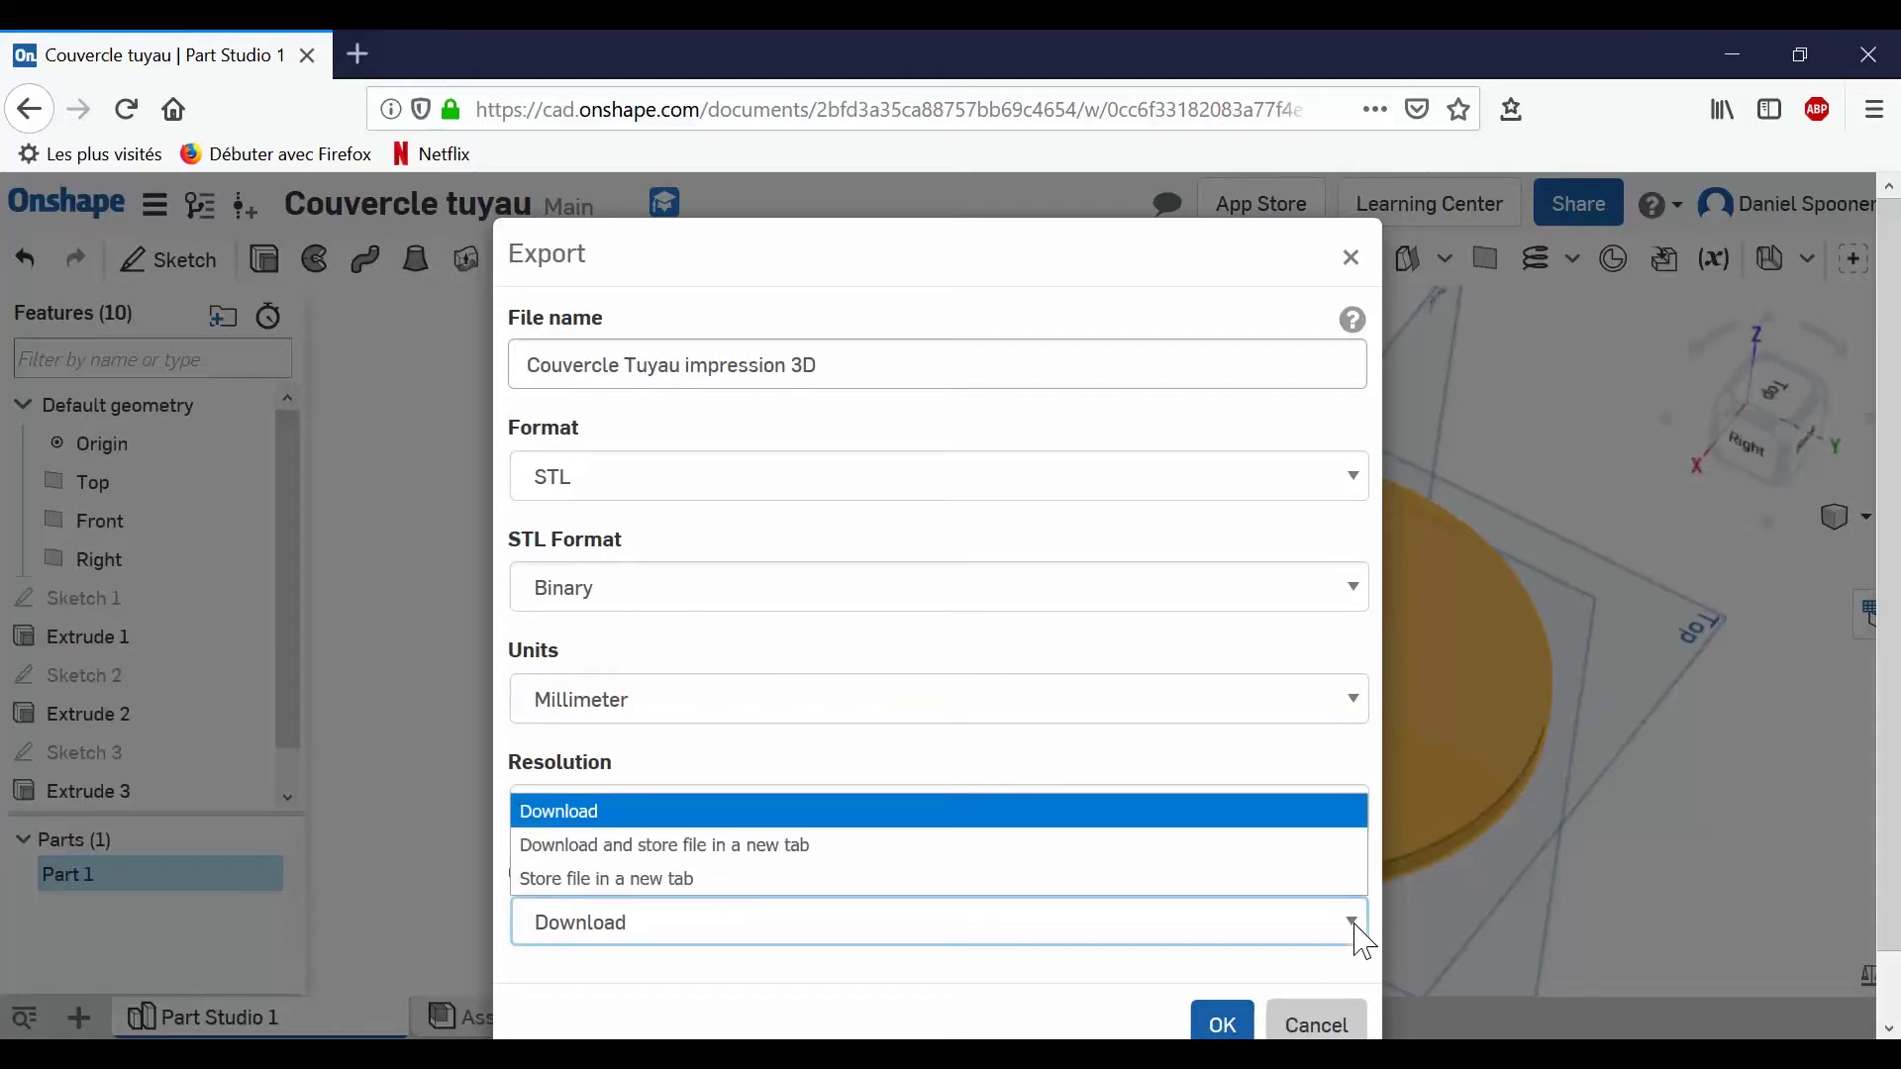
left_click(609, 814)
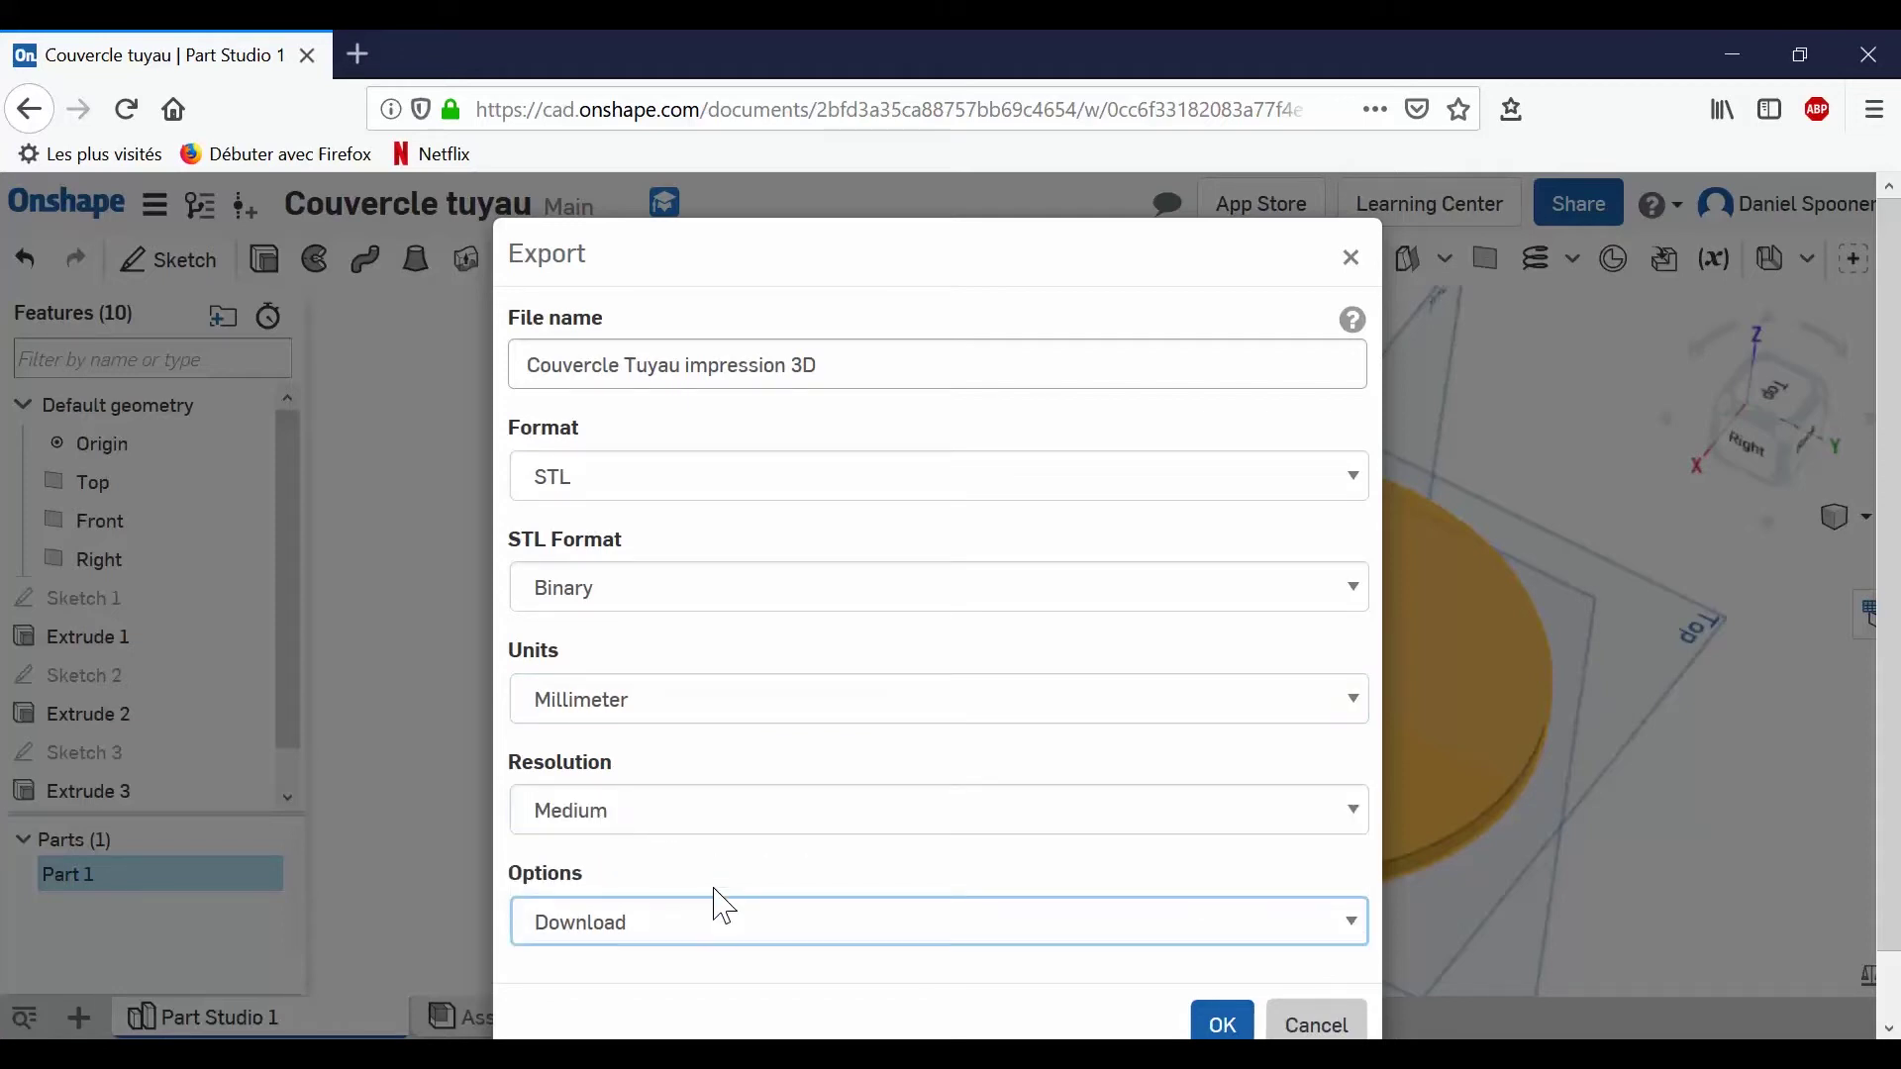
left_click(1224, 1026)
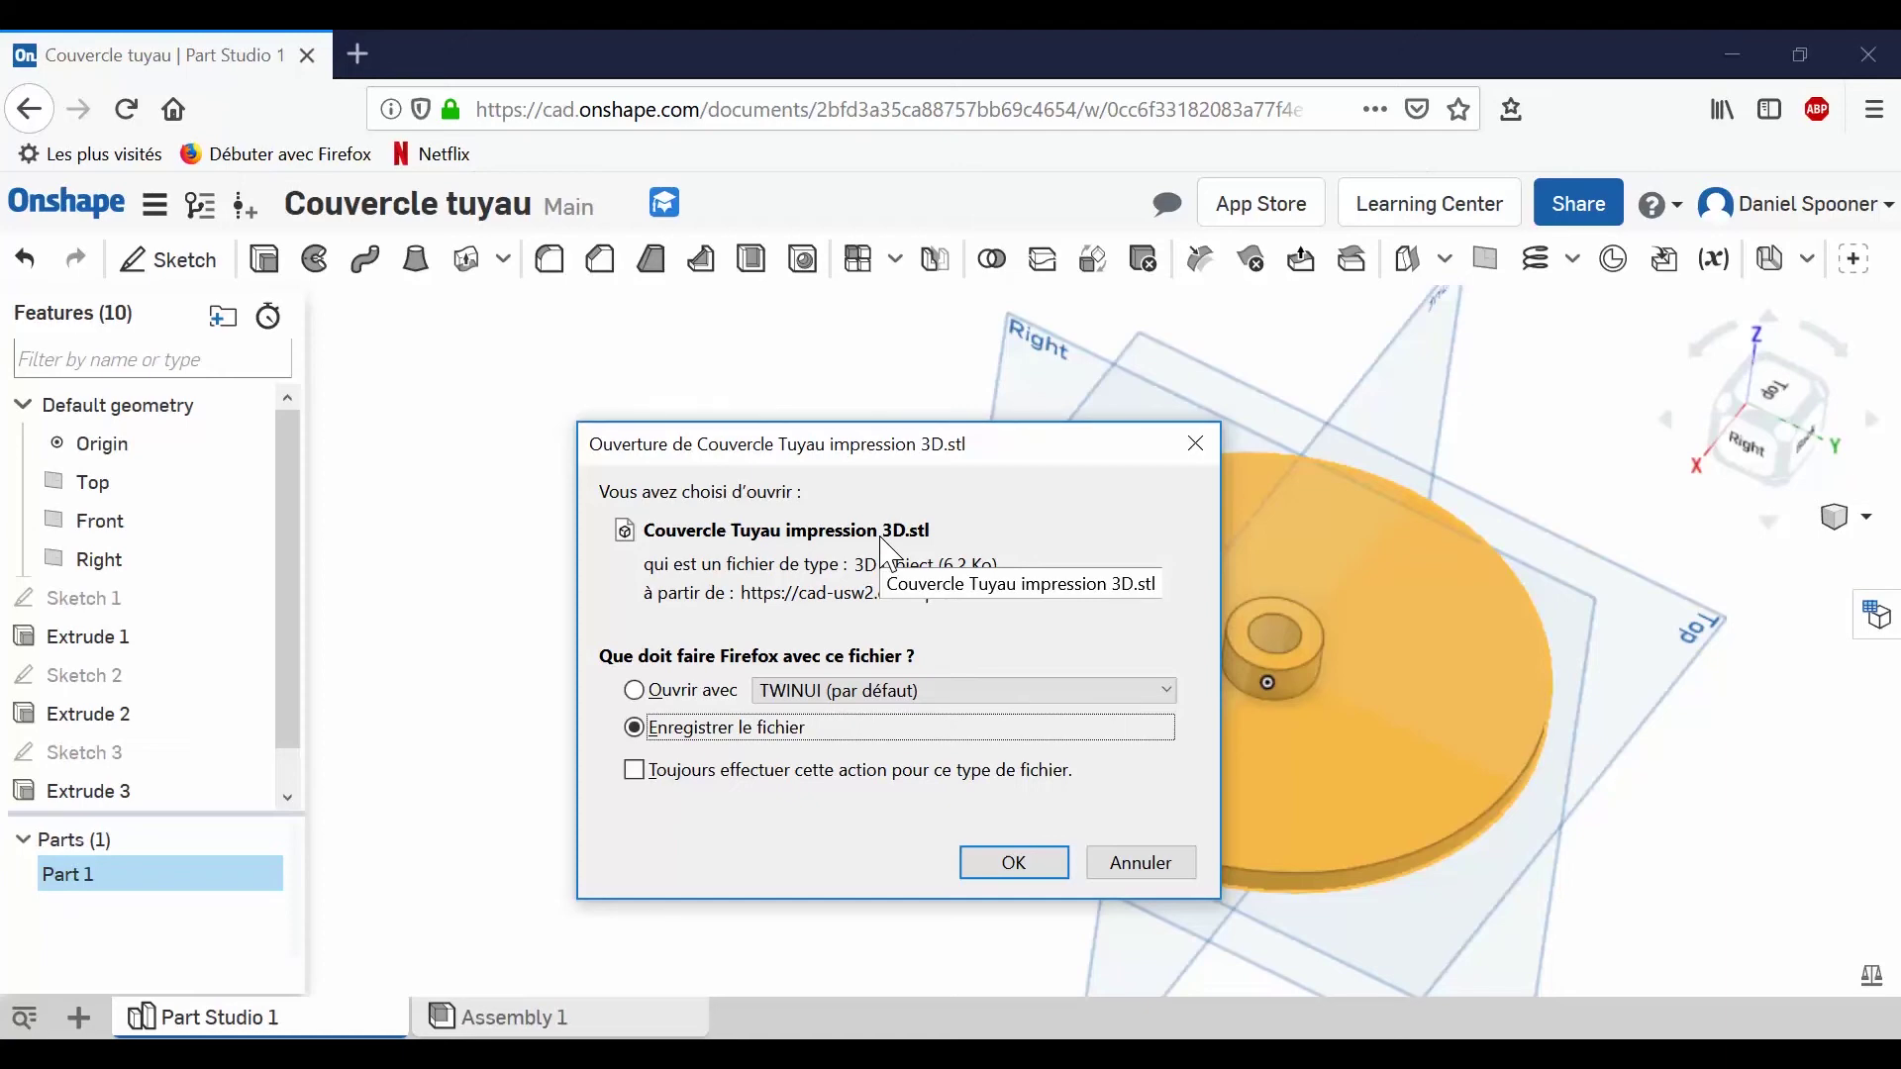
left_click(1004, 864)
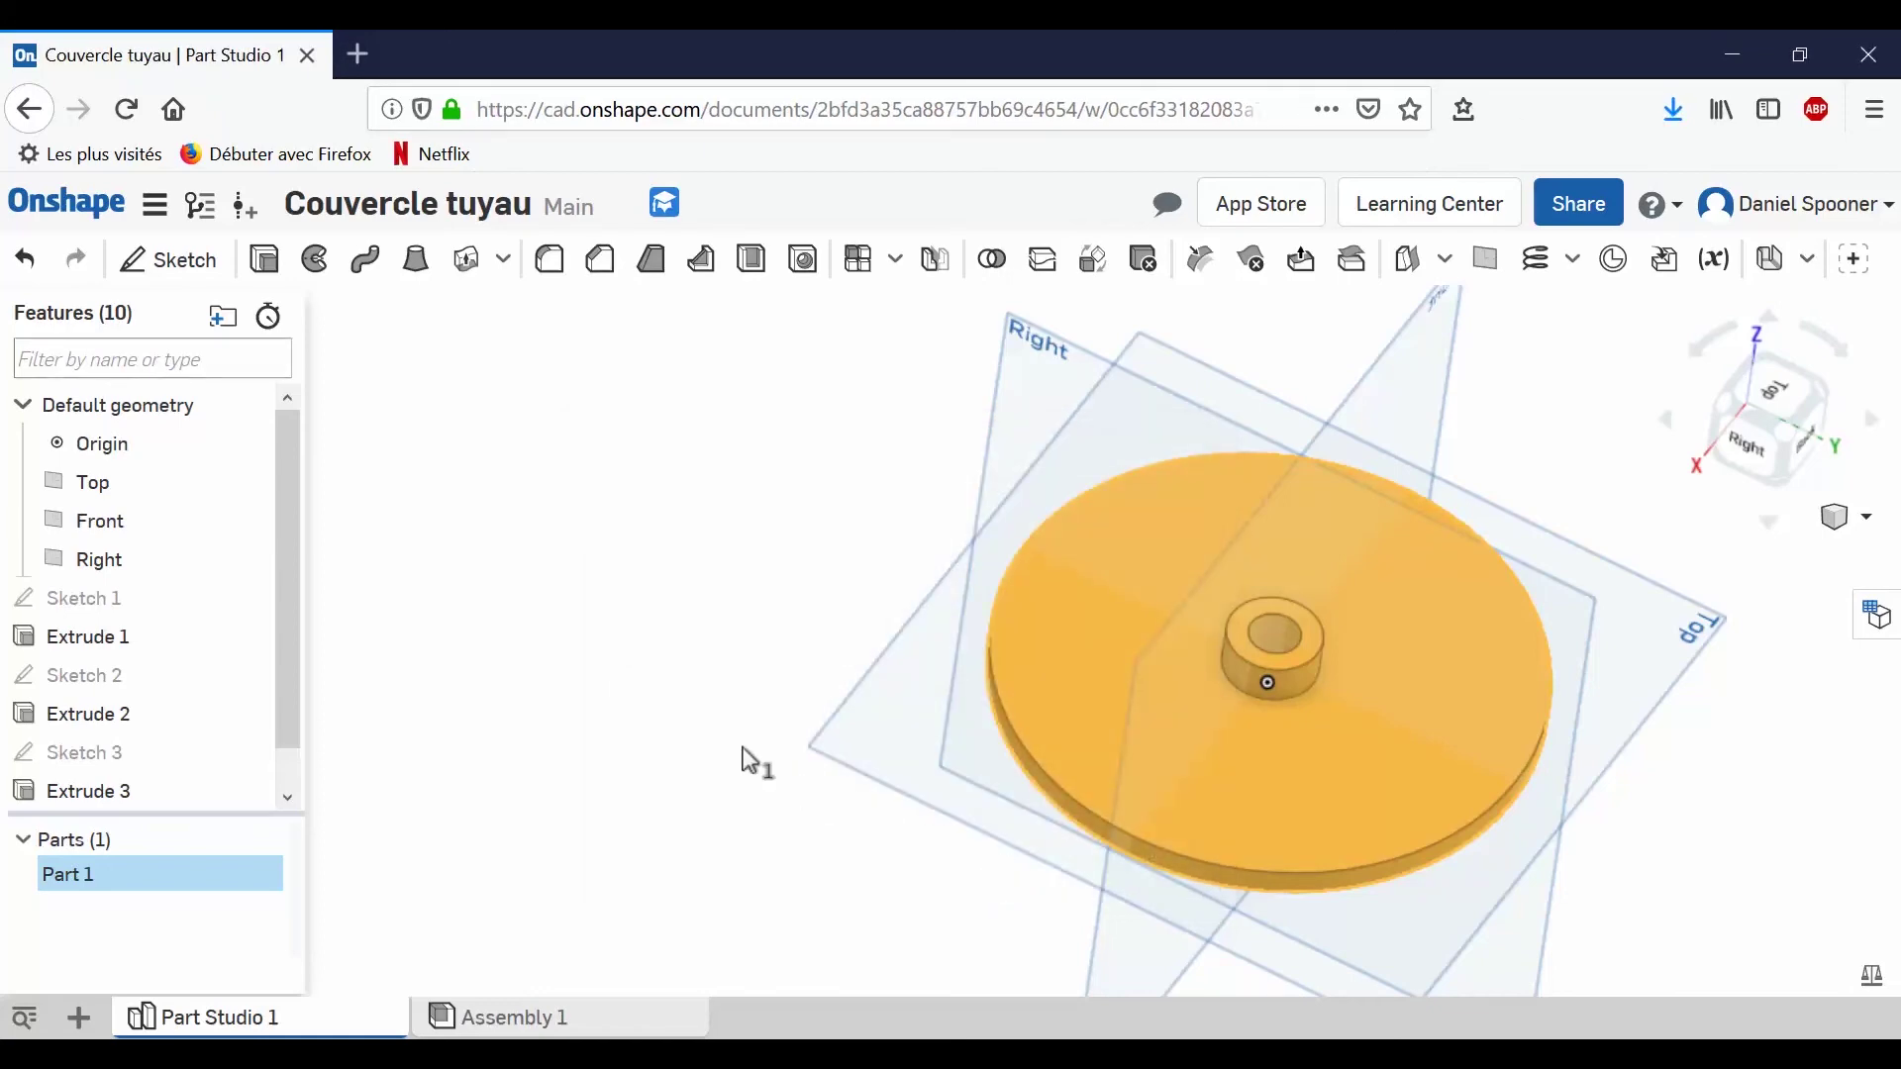